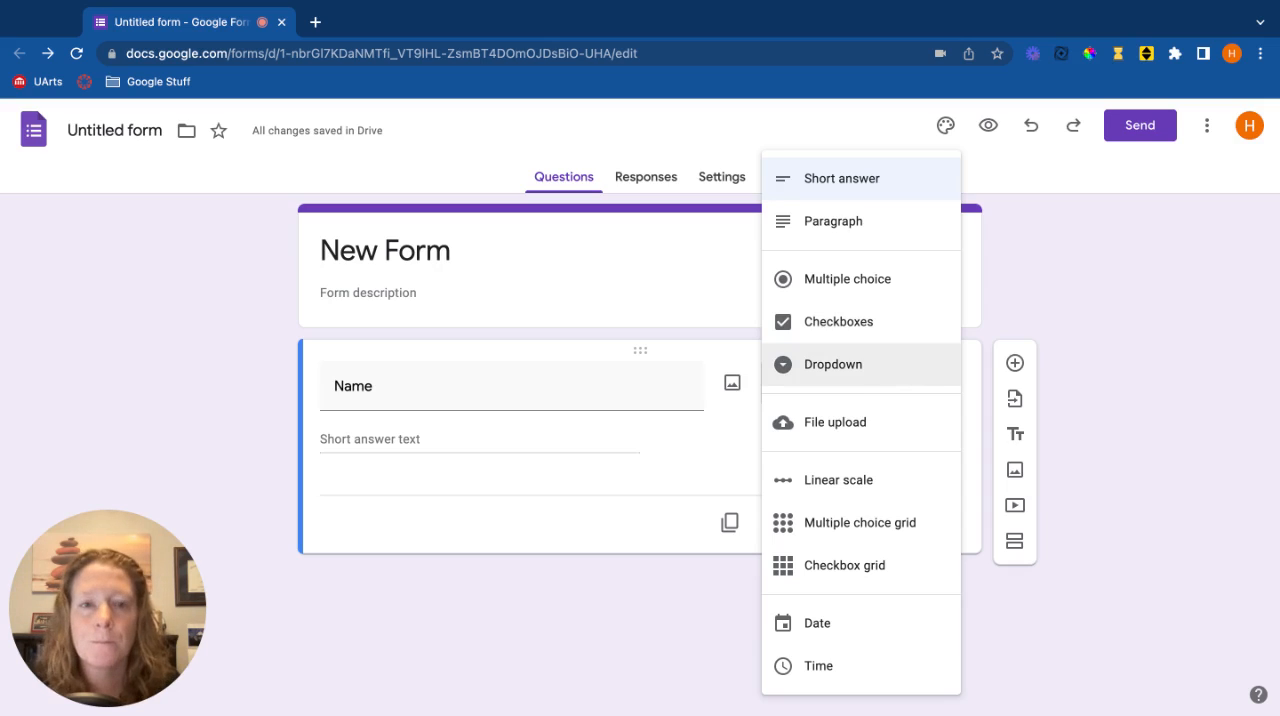
Change the Name question's type to File upload
left_click(919, 427)
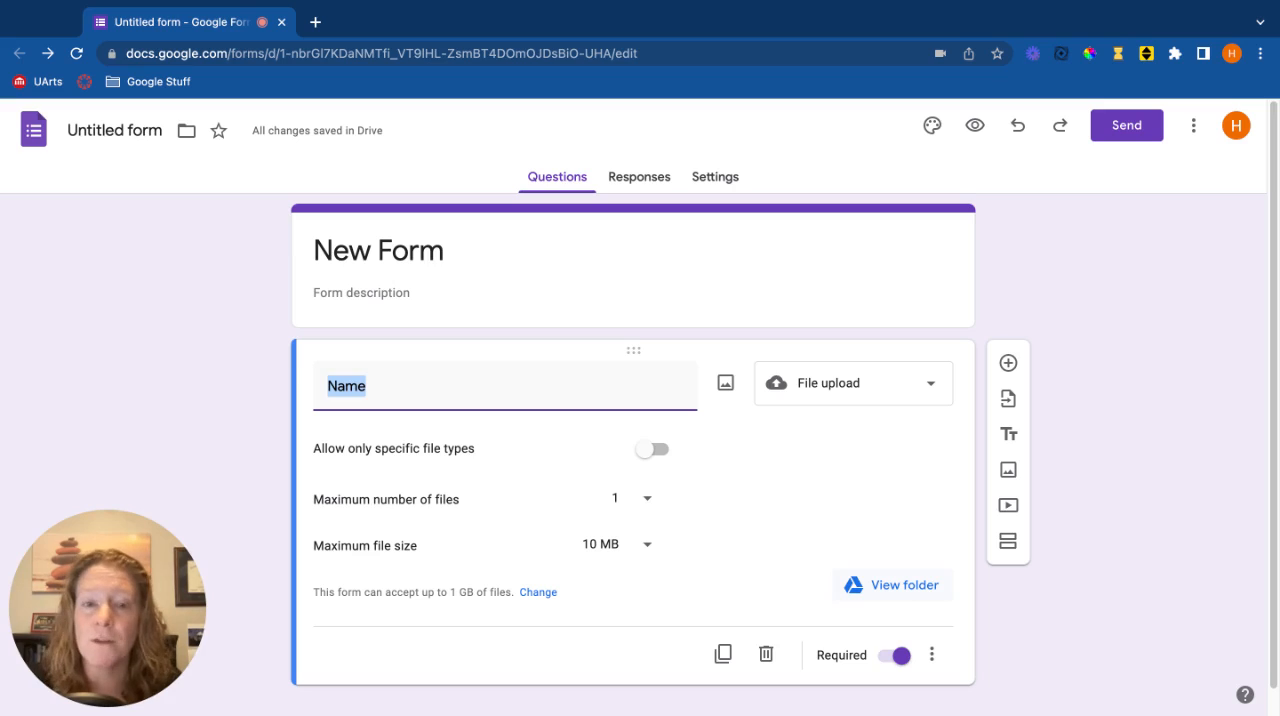
Add an untitled question below Name, try the Date type on it, and settle on Time as its type
left_click(1008, 363)
left_click(926, 505)
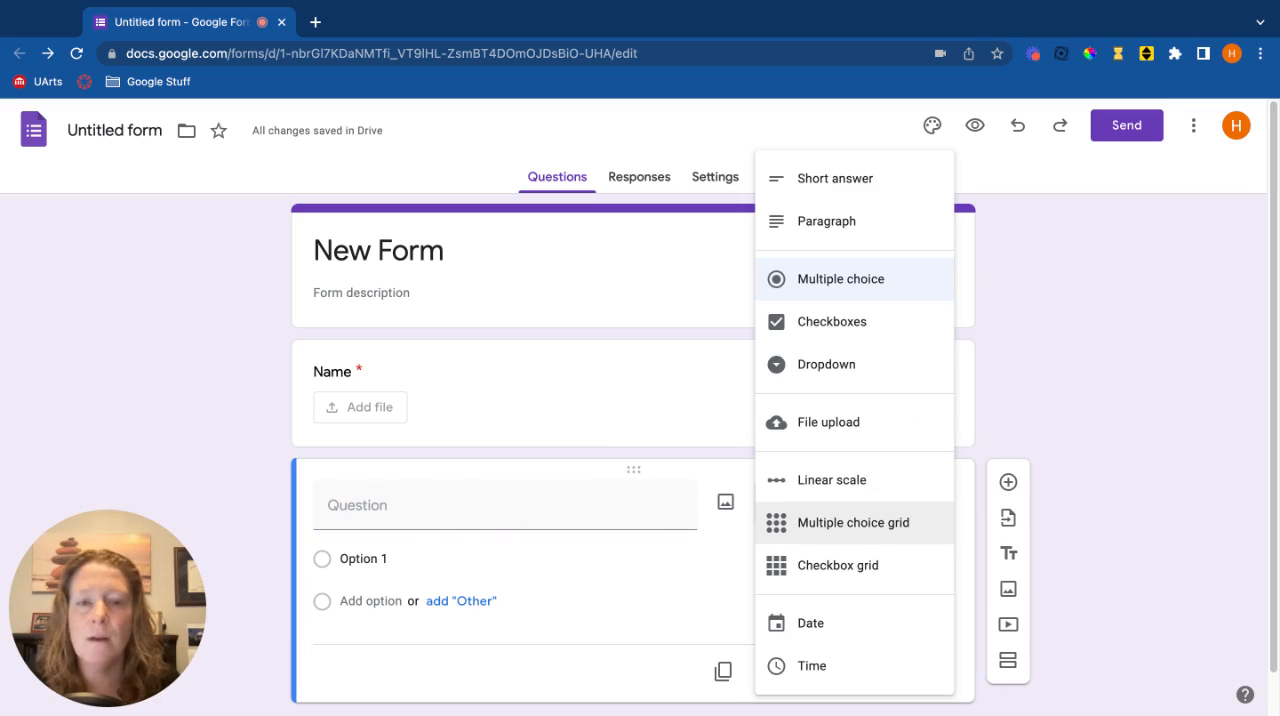
left_click(901, 617)
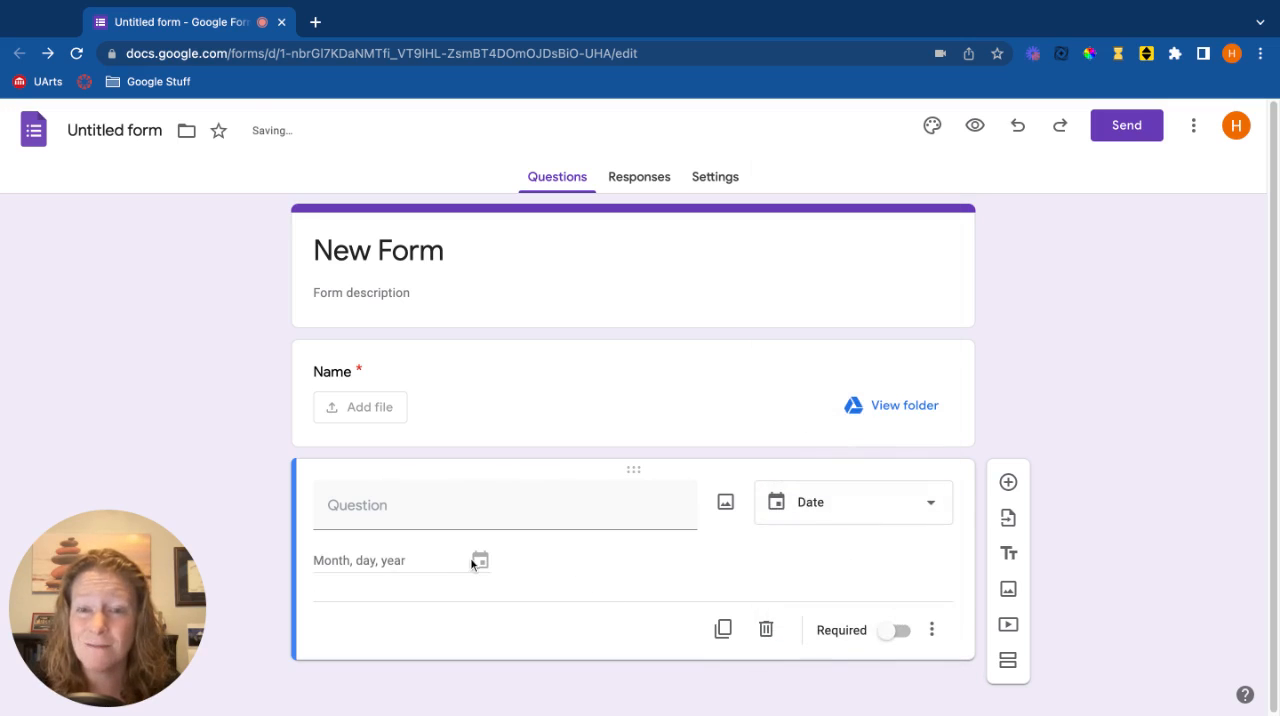
left_click(914, 503)
left_click(891, 645)
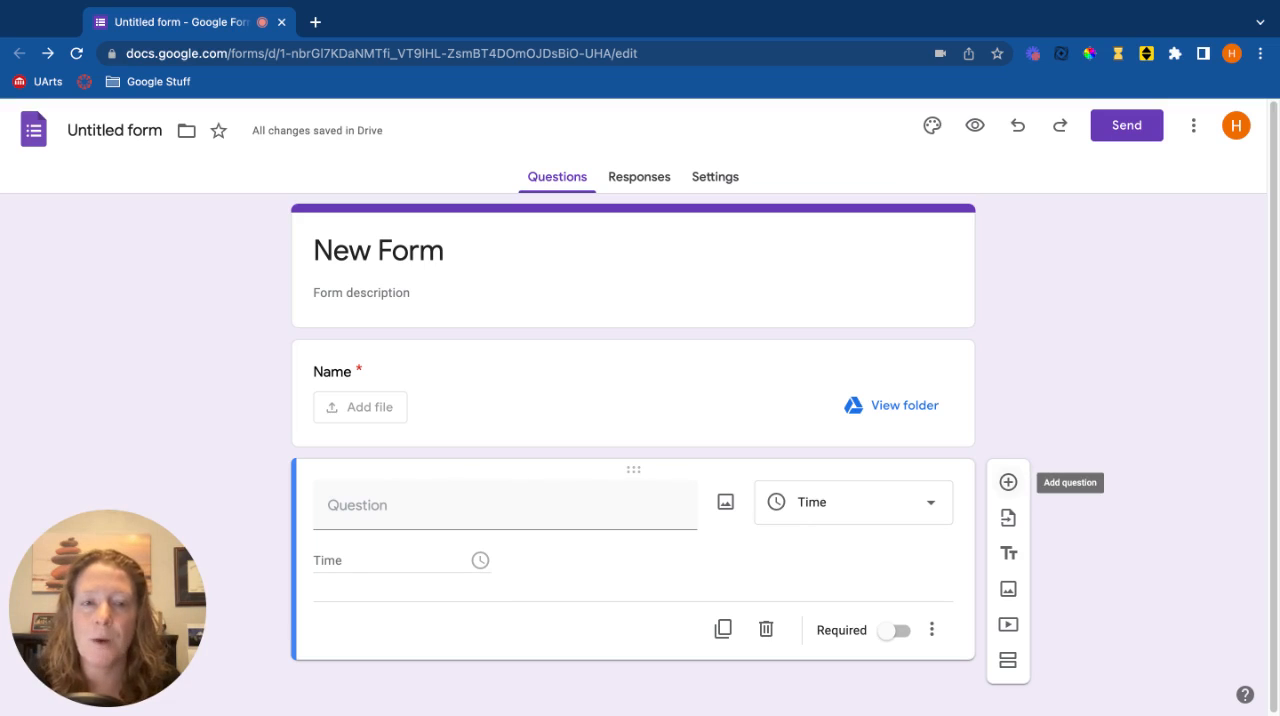
Add a Short answer question below the Time question with the text "What is your email address?"
left_click(1008, 483)
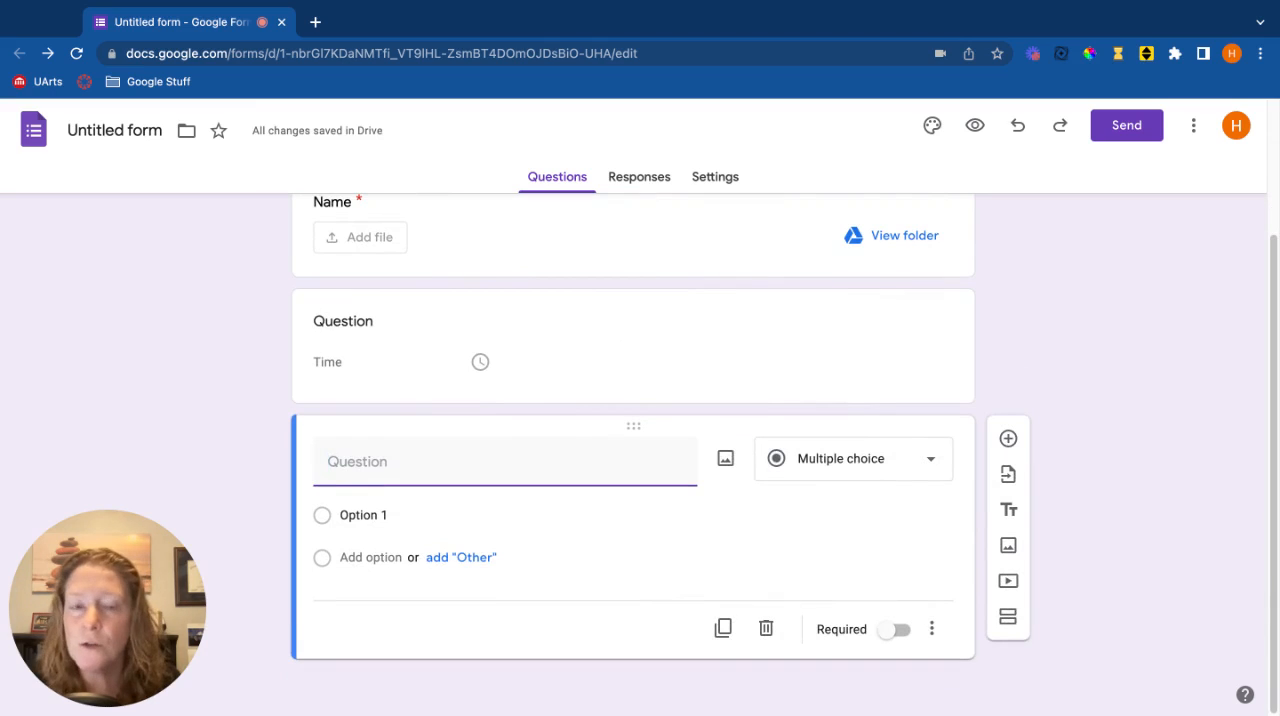
left_click(906, 462)
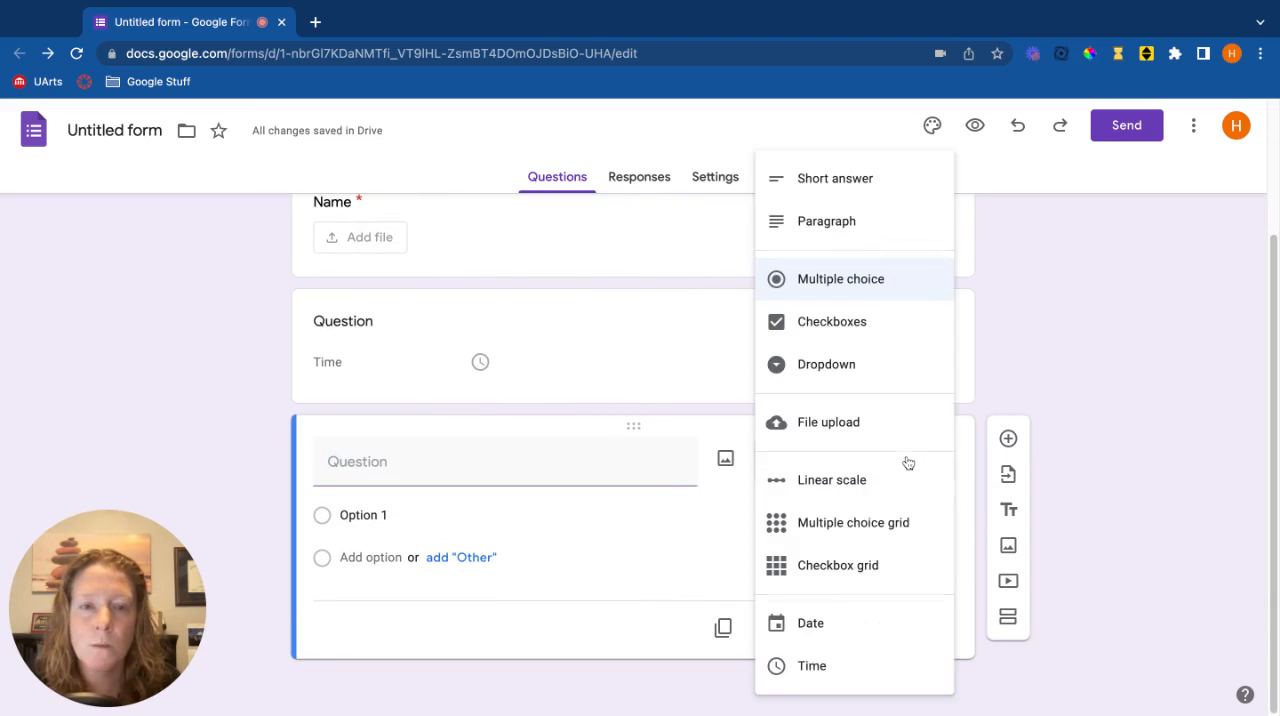
left_click(876, 182)
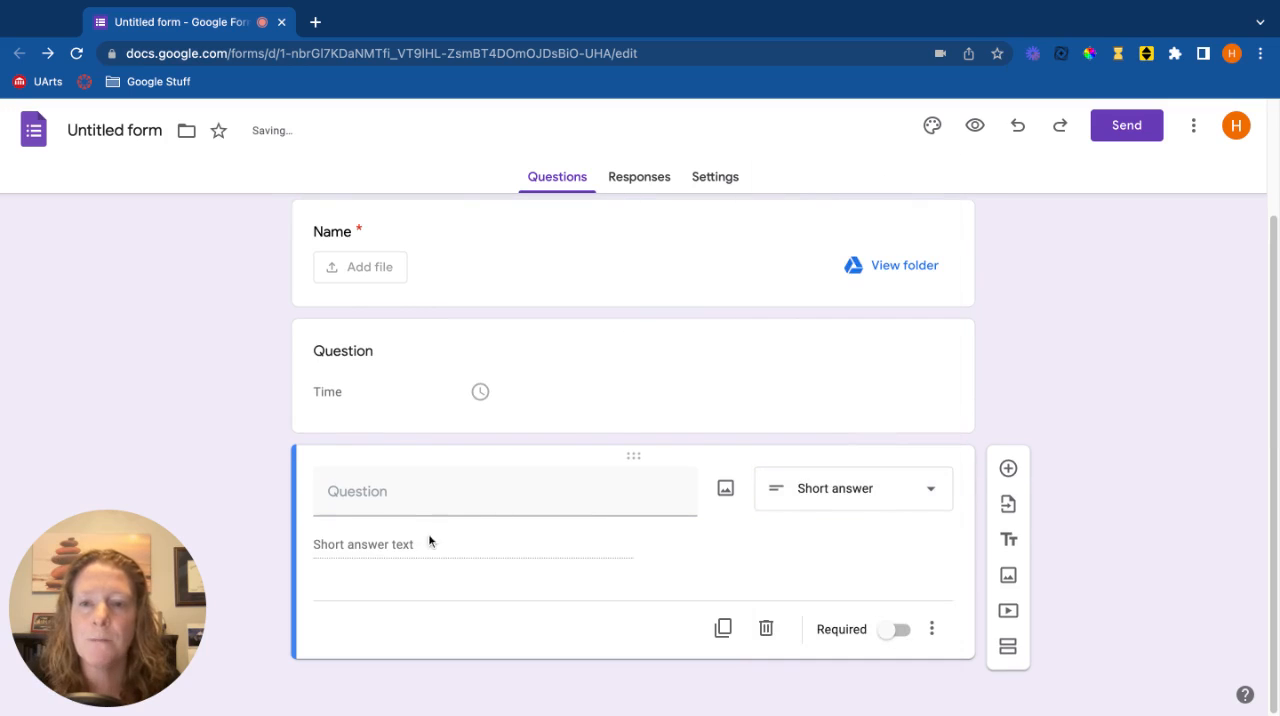
left_click(438, 499)
type("W")
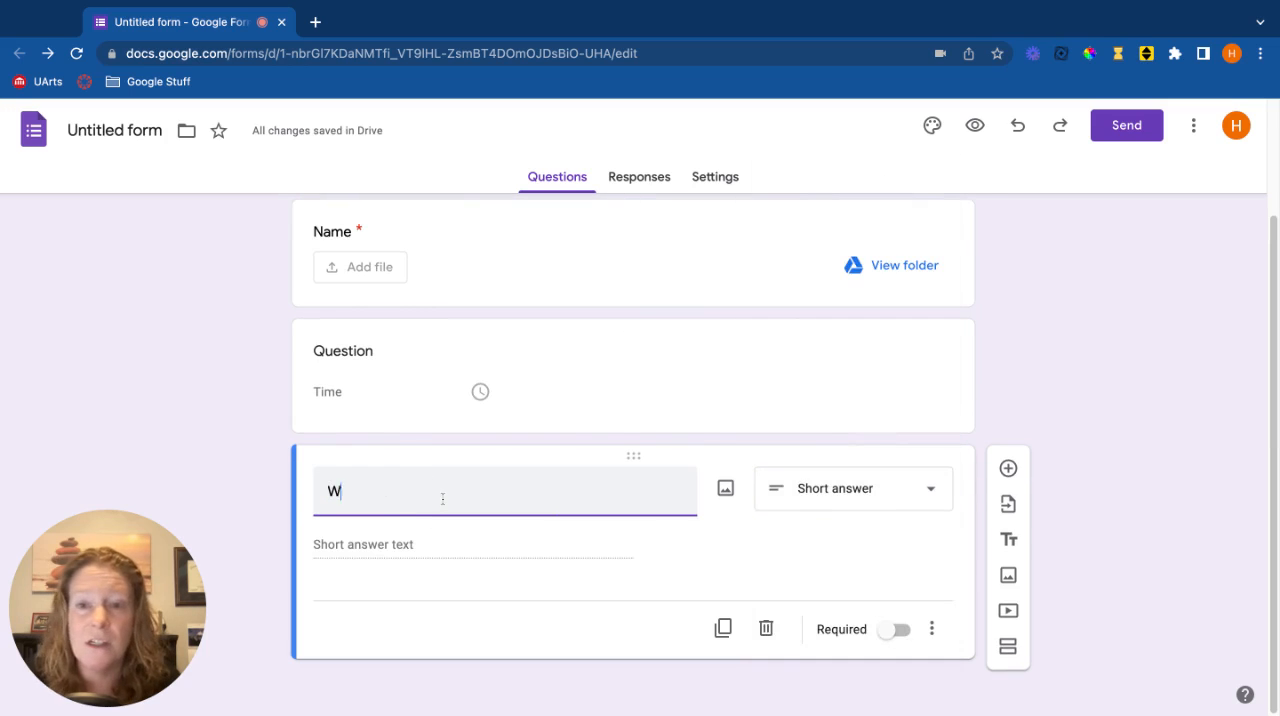
type("hat is your email ad")
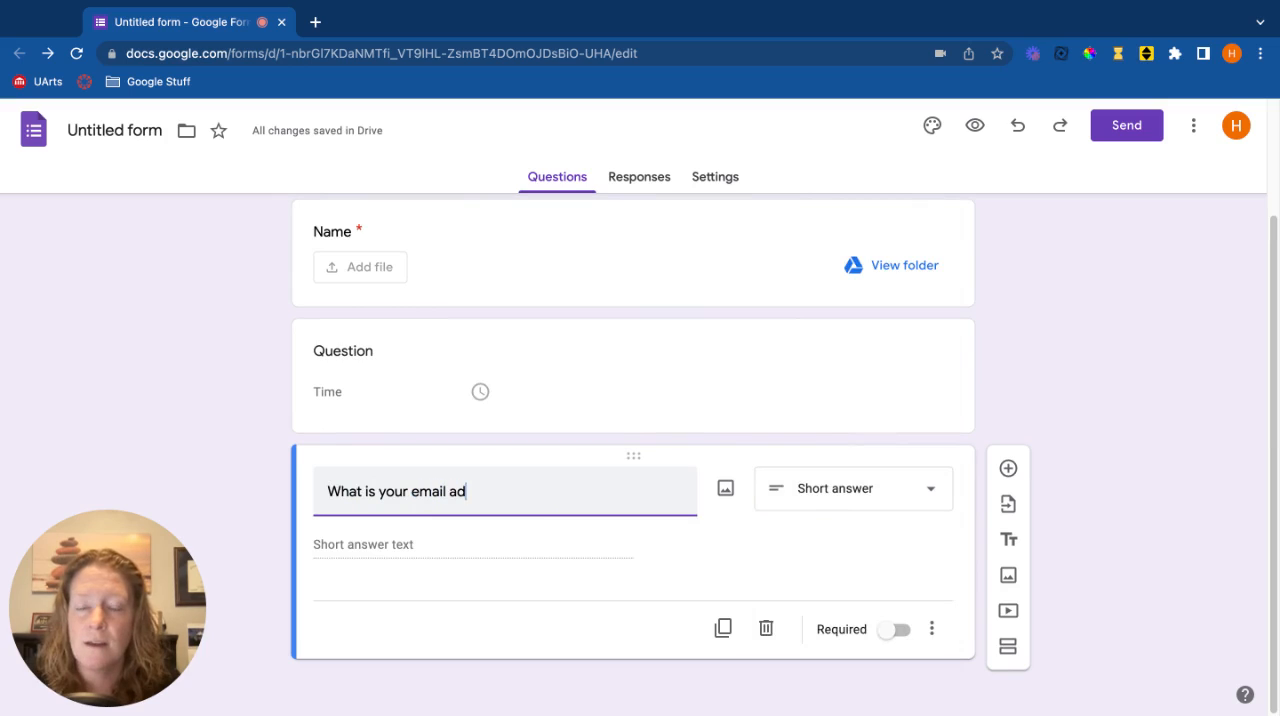
type("dress?")
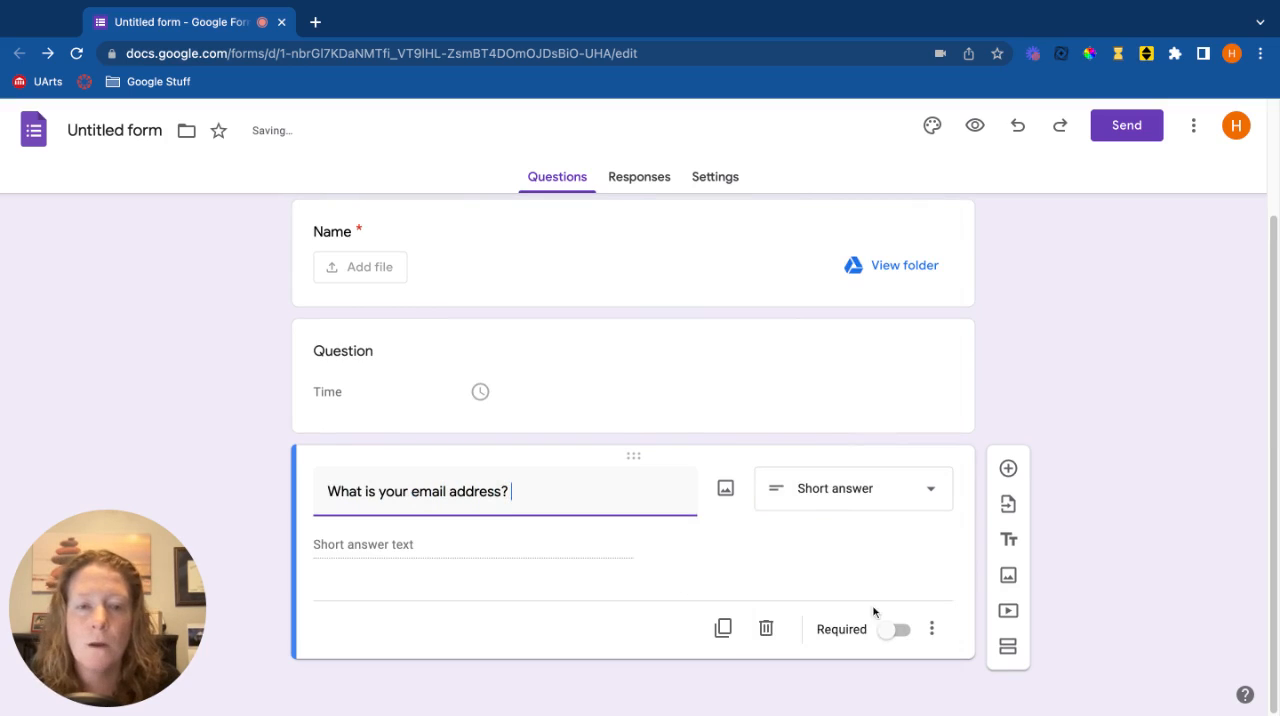
Turn on response validation for the email address question and require Text of the type Email
left_click(934, 630)
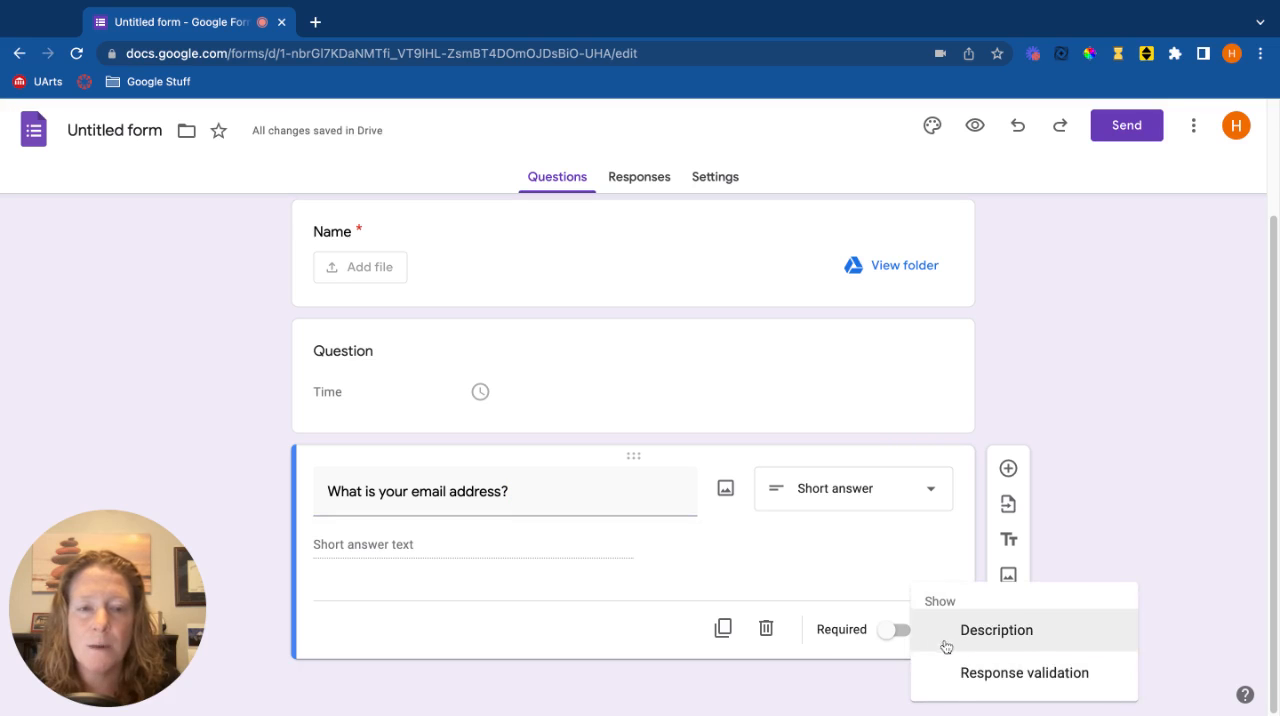
left_click(1010, 674)
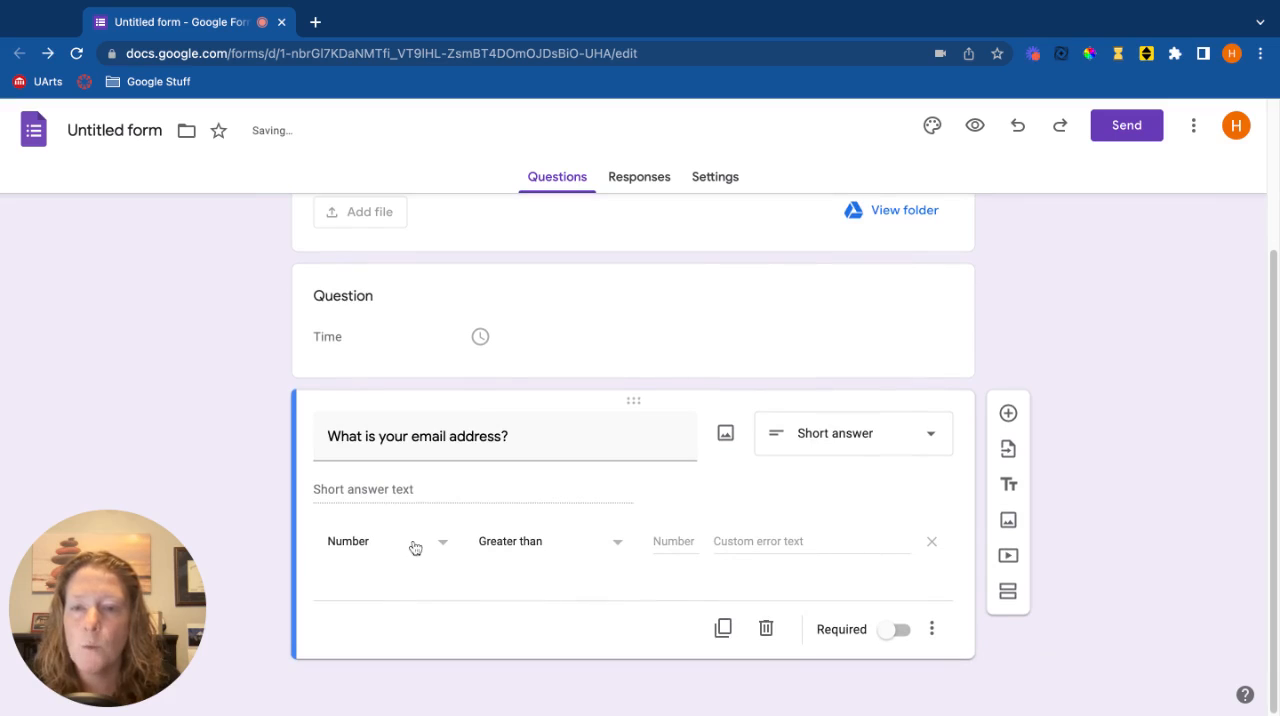
left_click(415, 548)
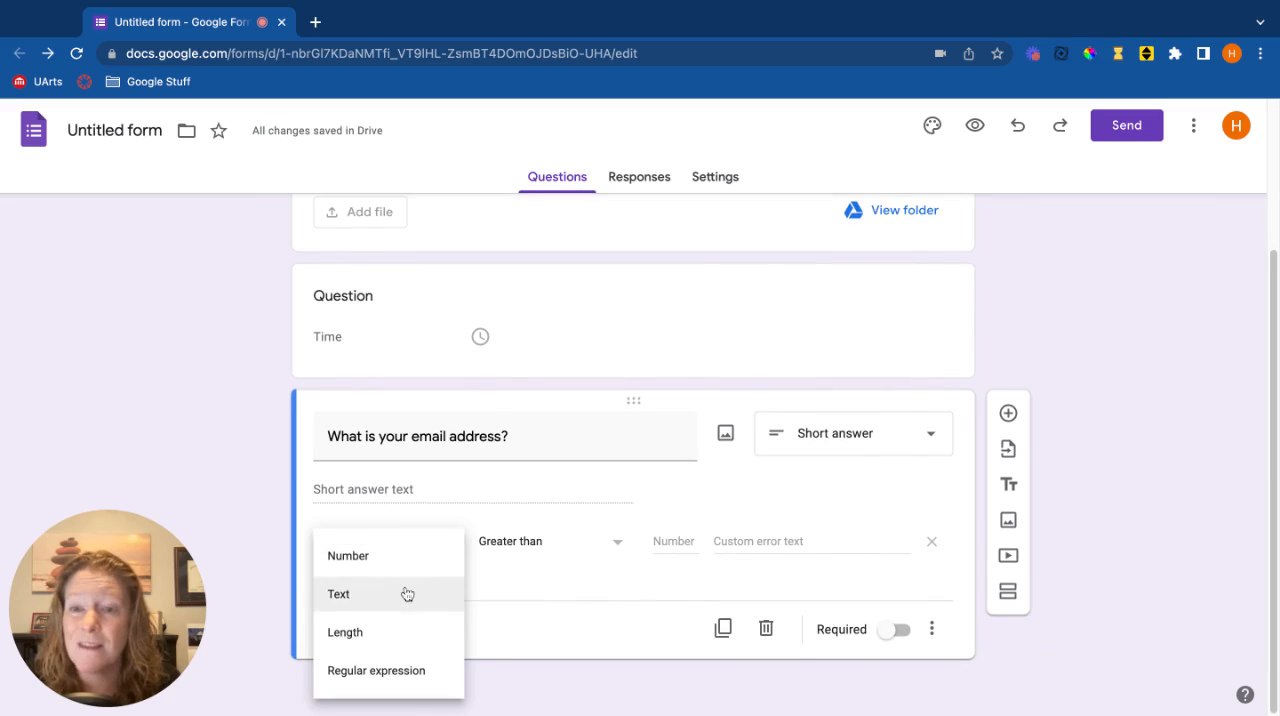
left_click(406, 594)
left_click(566, 542)
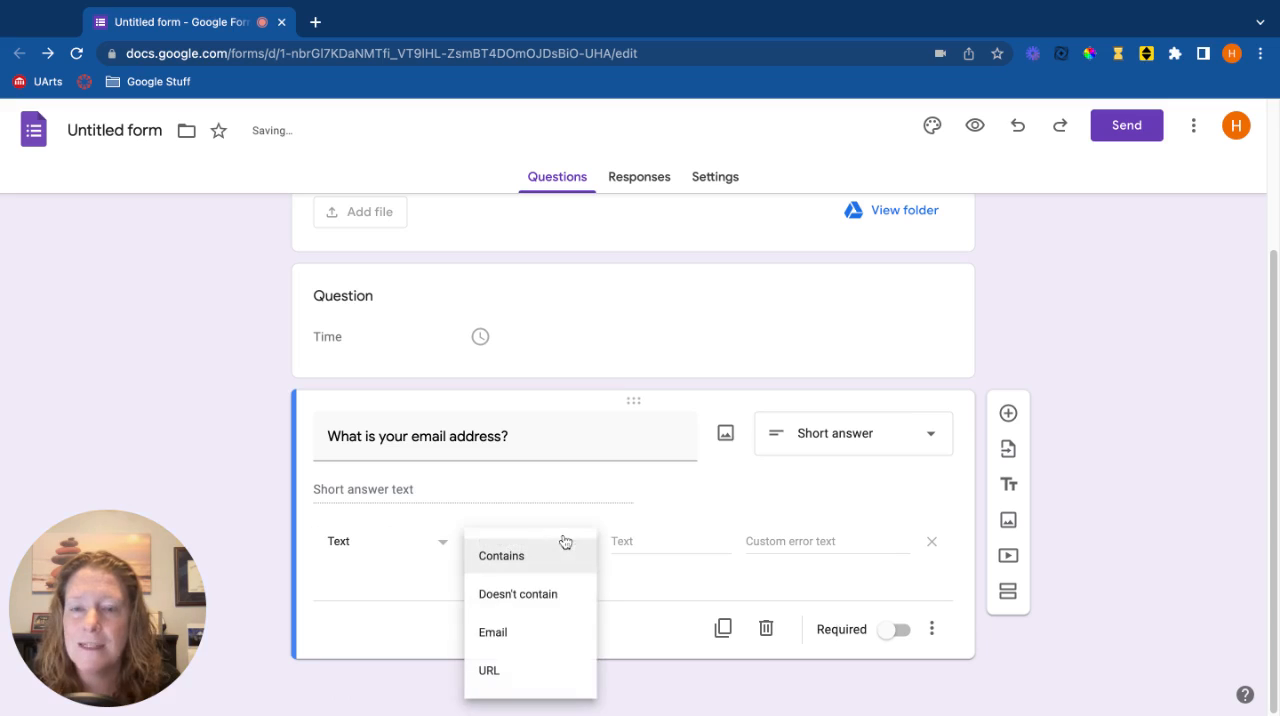
left_click(556, 634)
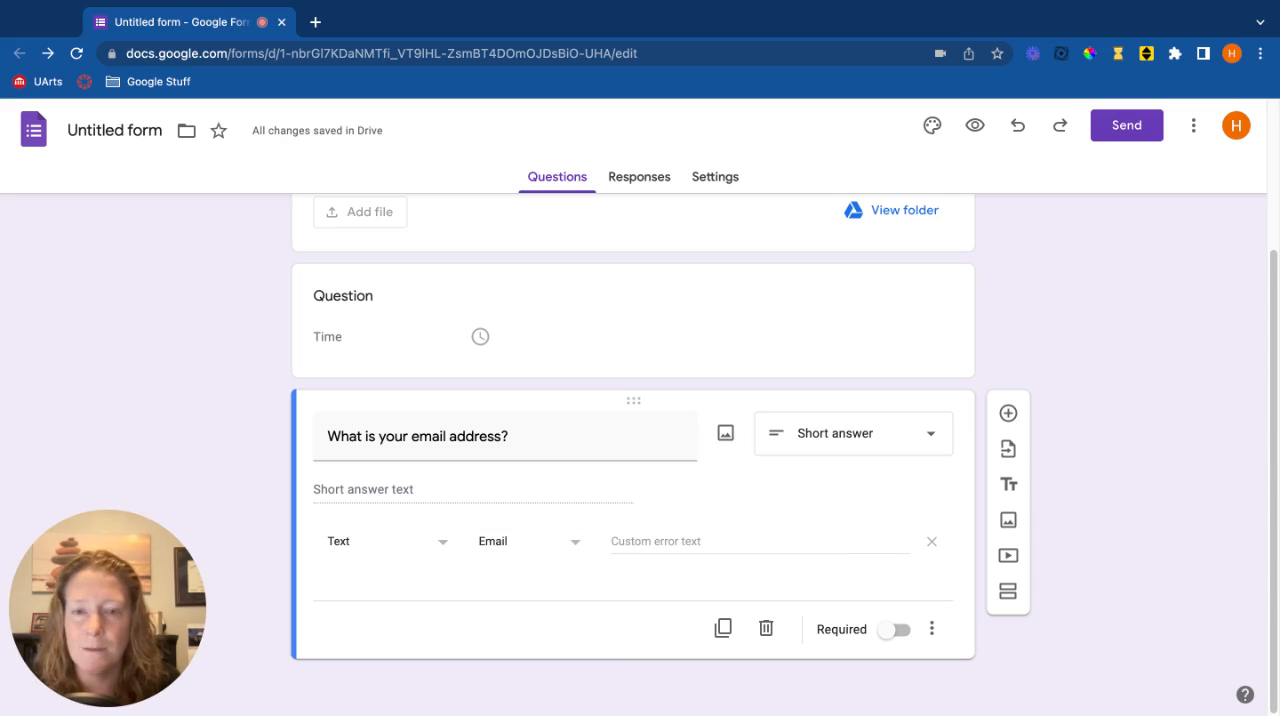
Set the email validation's custom error text to "must be an email address"
left_click(668, 537)
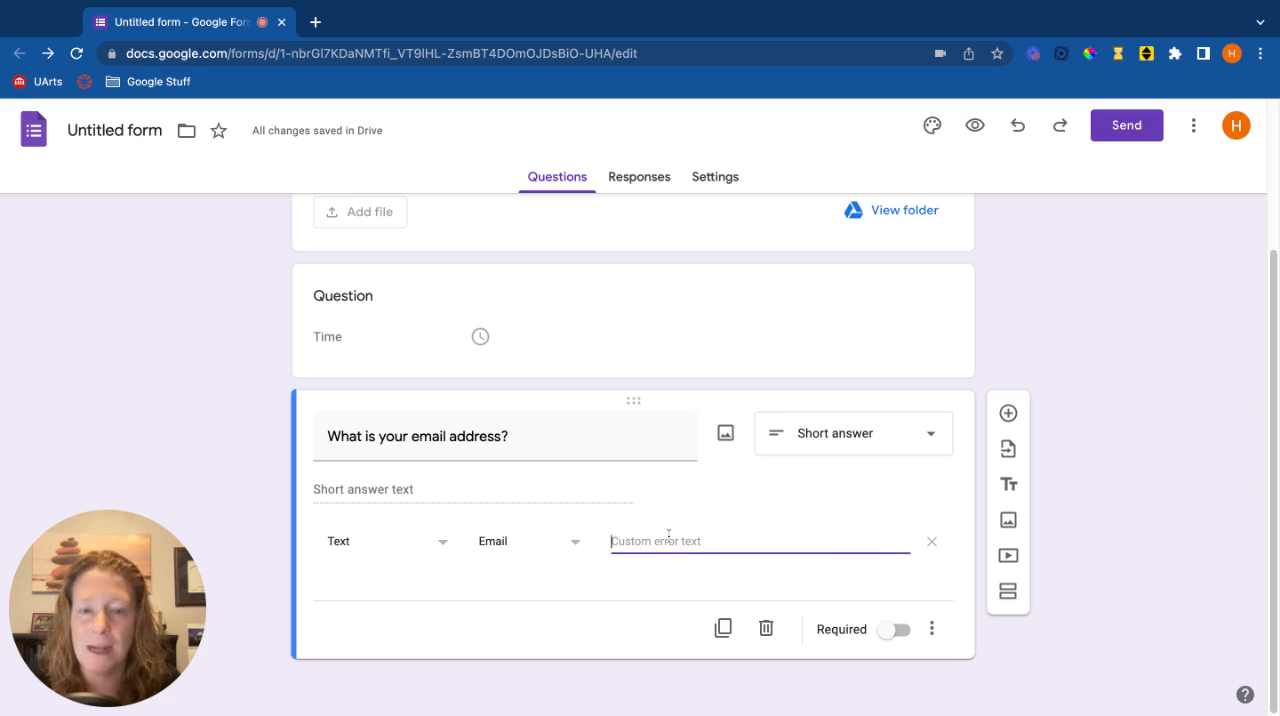
type("must be an")
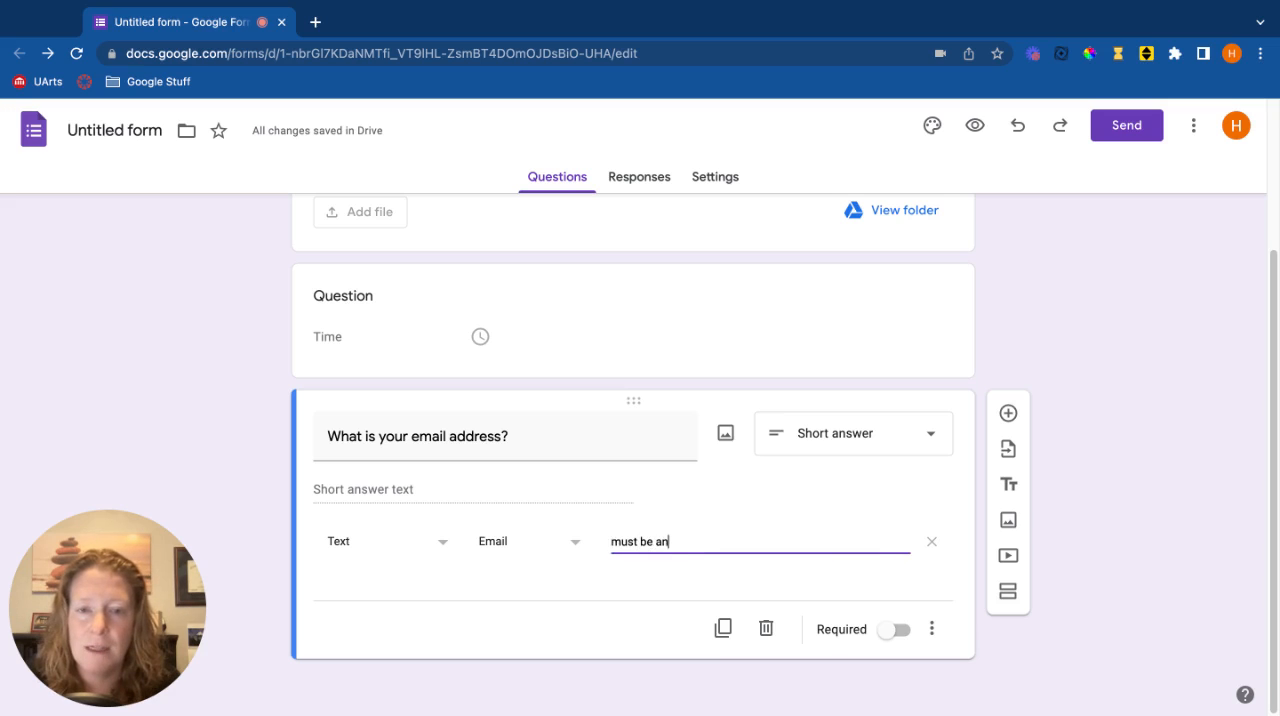
type(" email address")
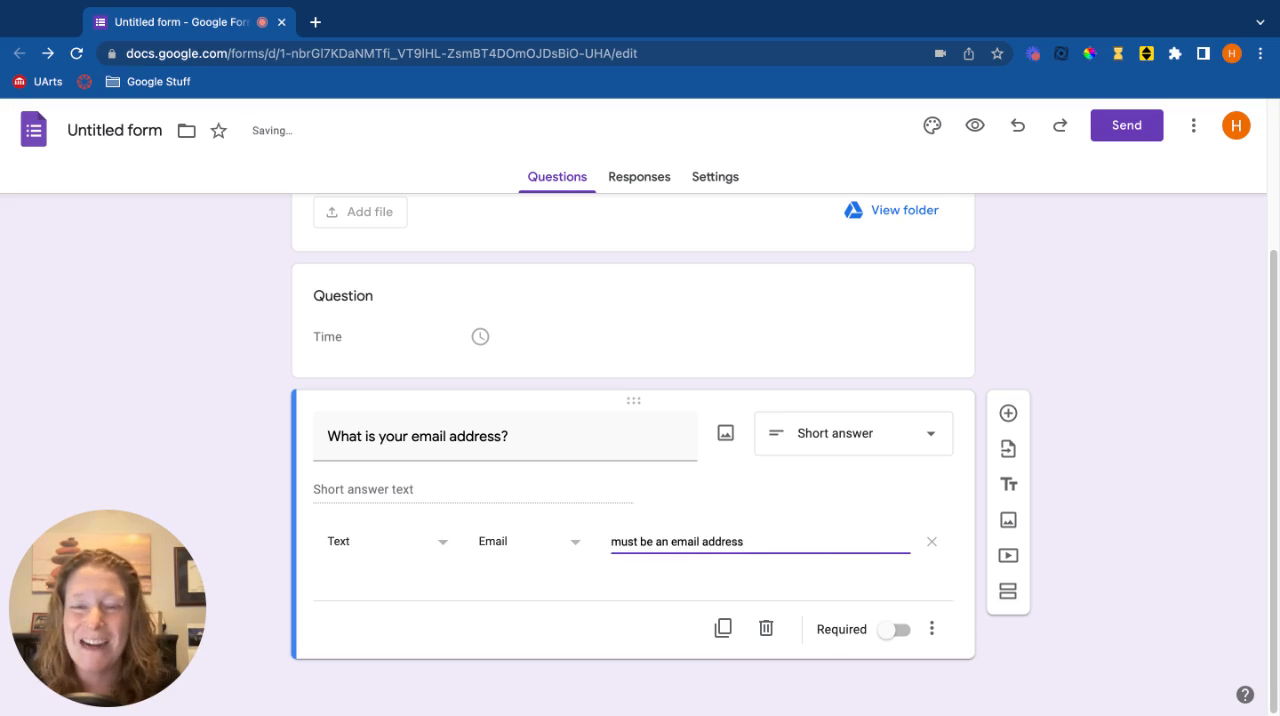
left_click(850, 585)
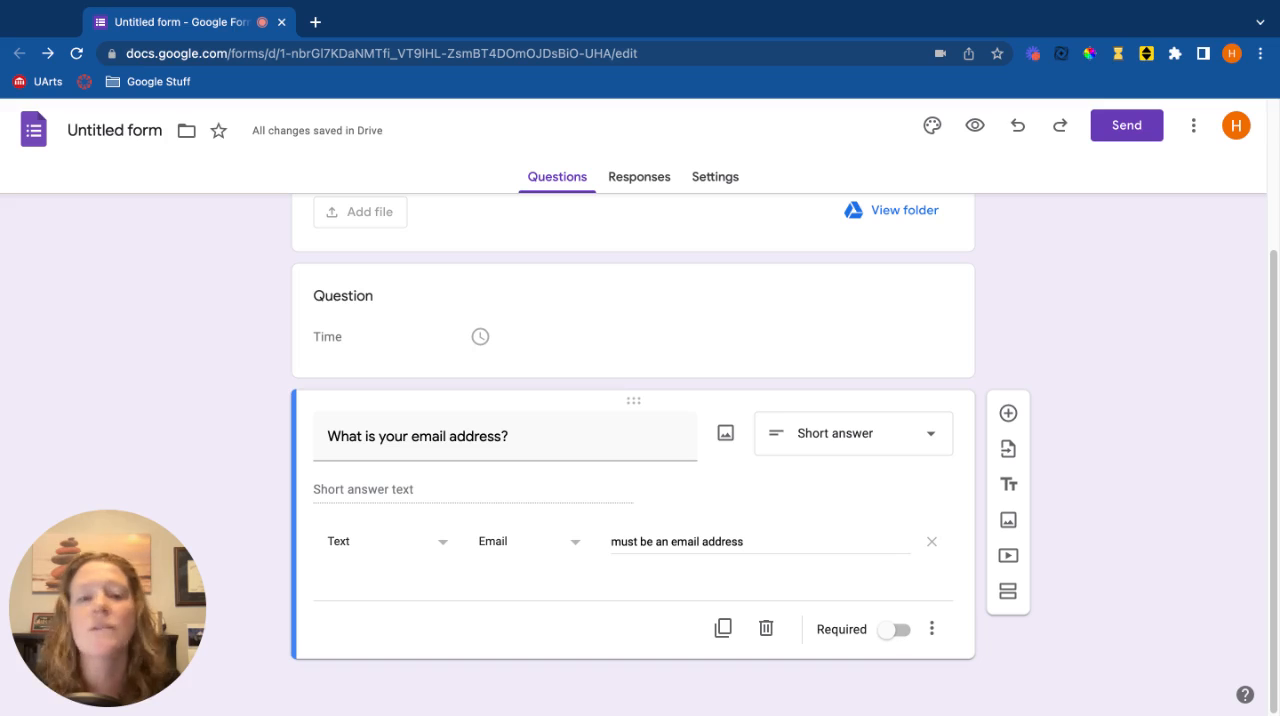
Add a Short answer question below the email question with the text "How many minutes did you practice"
left_click(1008, 413)
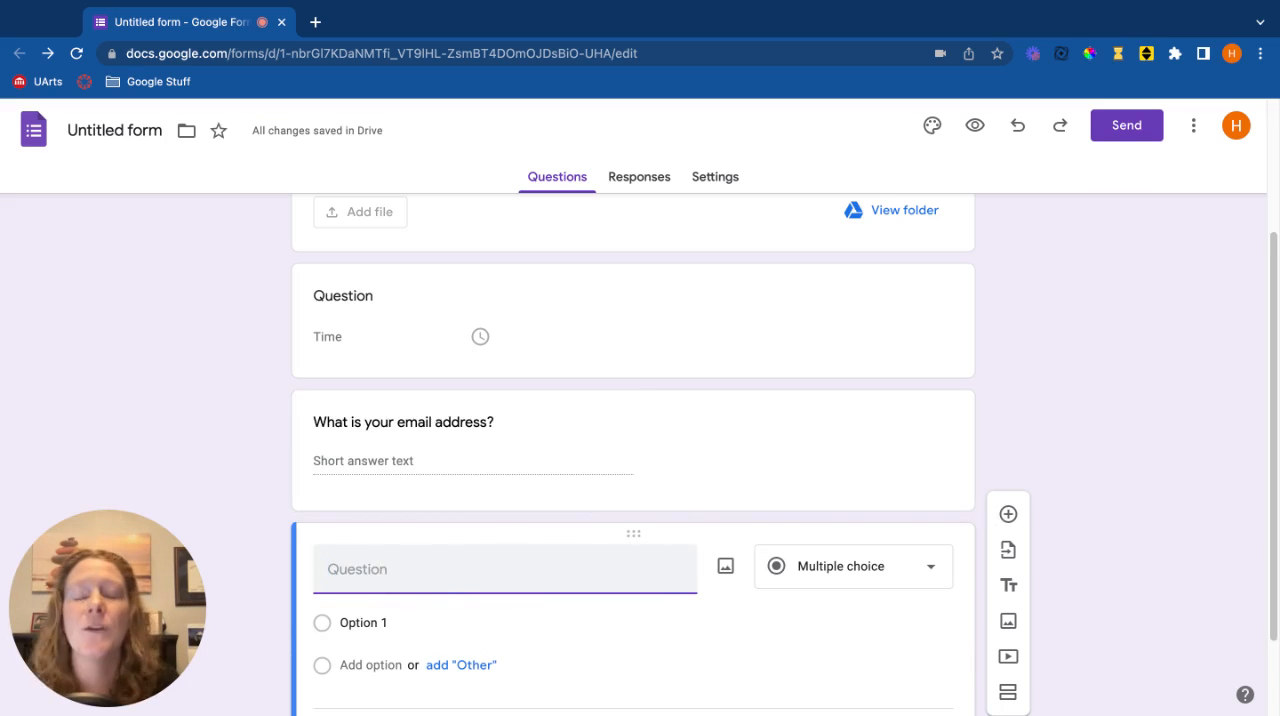
type("Ho")
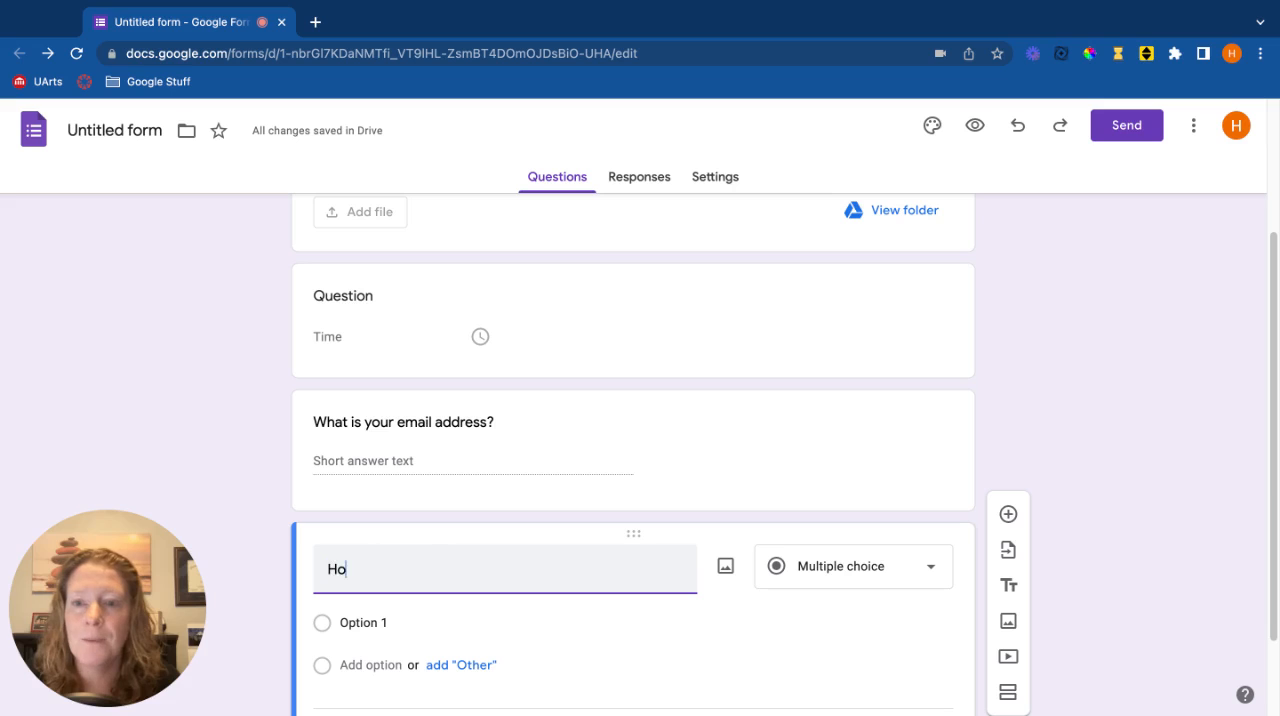
type("w many minutes did you")
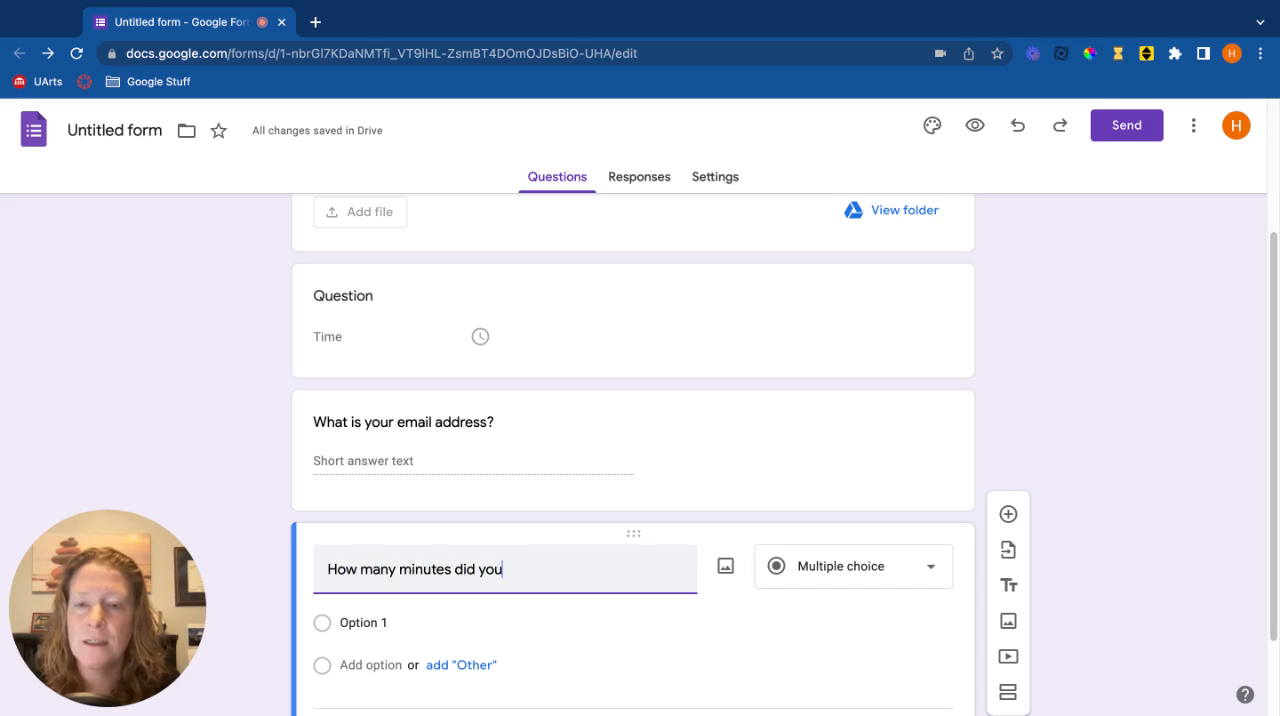
type(" practice")
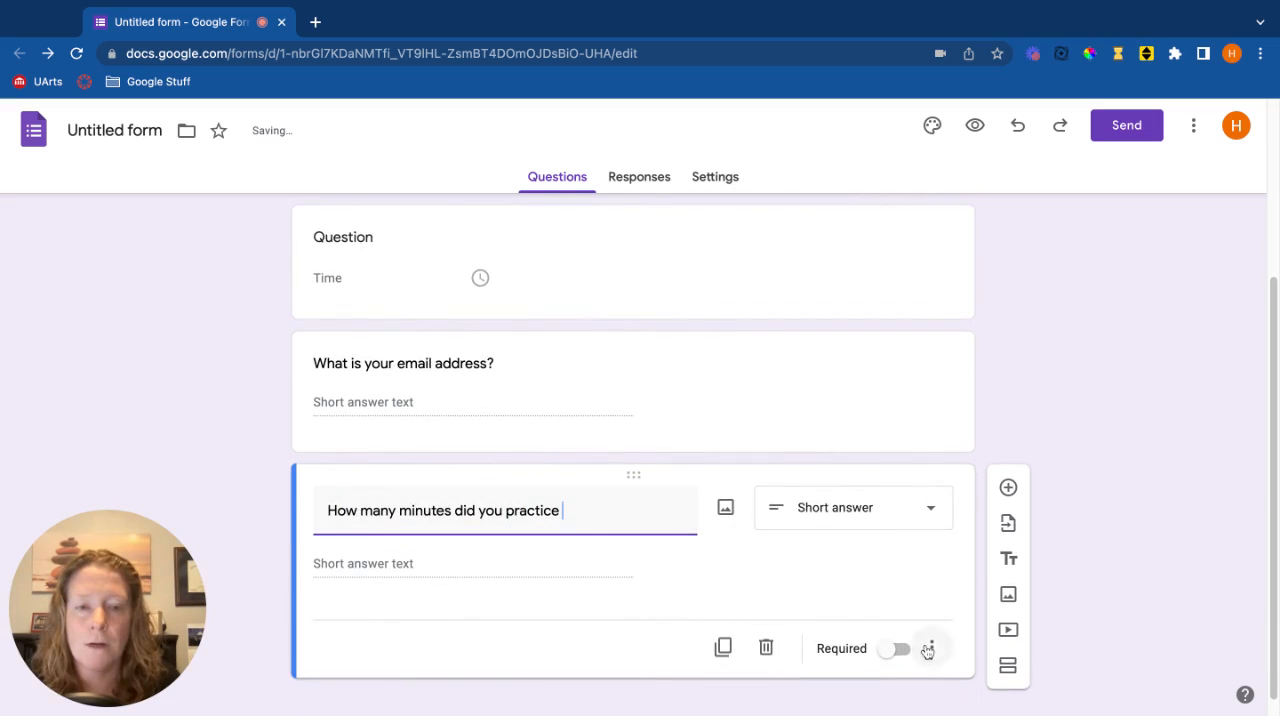
Turn on response validation for the practice minutes question and set it to Number, Whole number
left_click(930, 648)
left_click(952, 674)
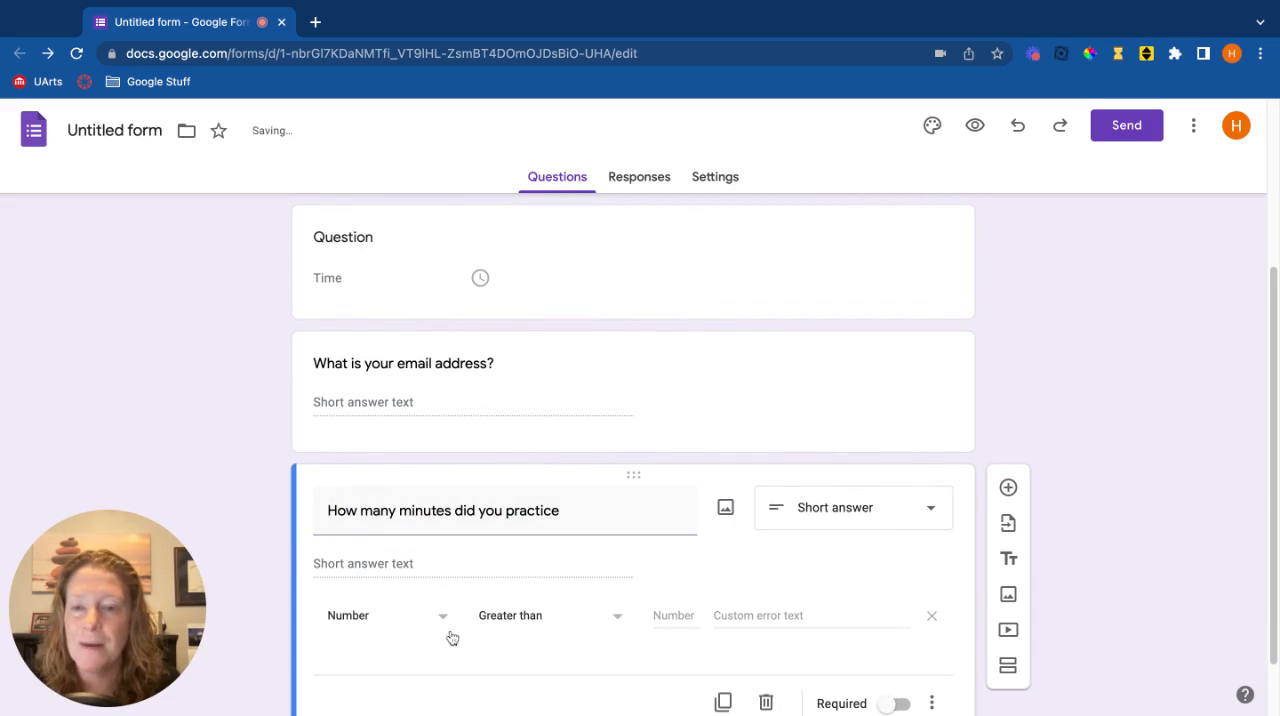
left_click(562, 625)
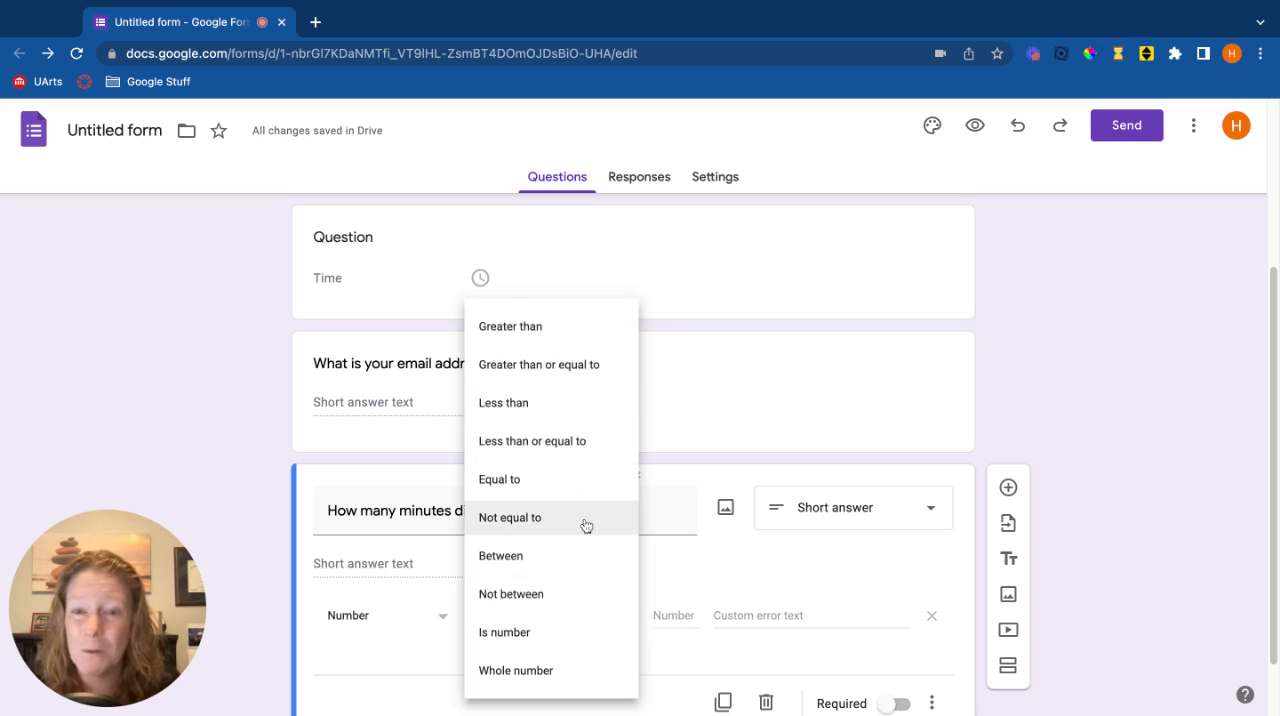
left_click(559, 671)
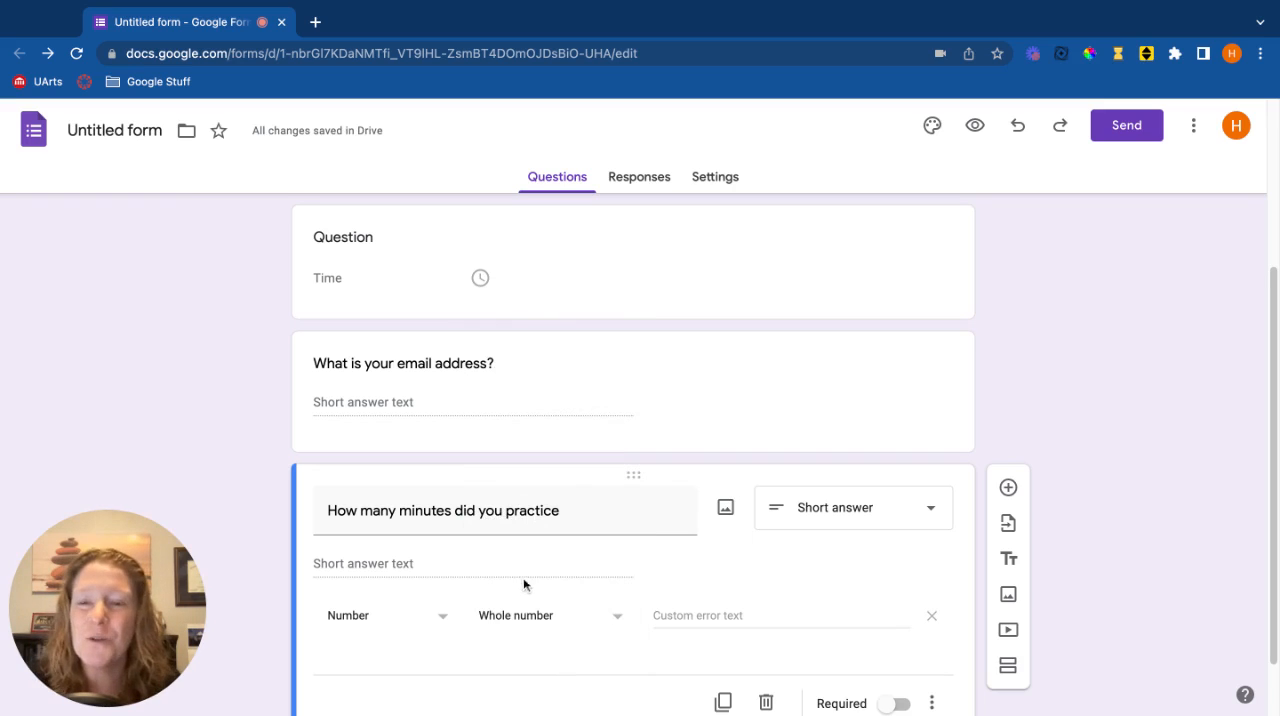
Add a Paragraph question at the end of the form with the text "Essay questions"
scroll(515, 578, "down", 2)
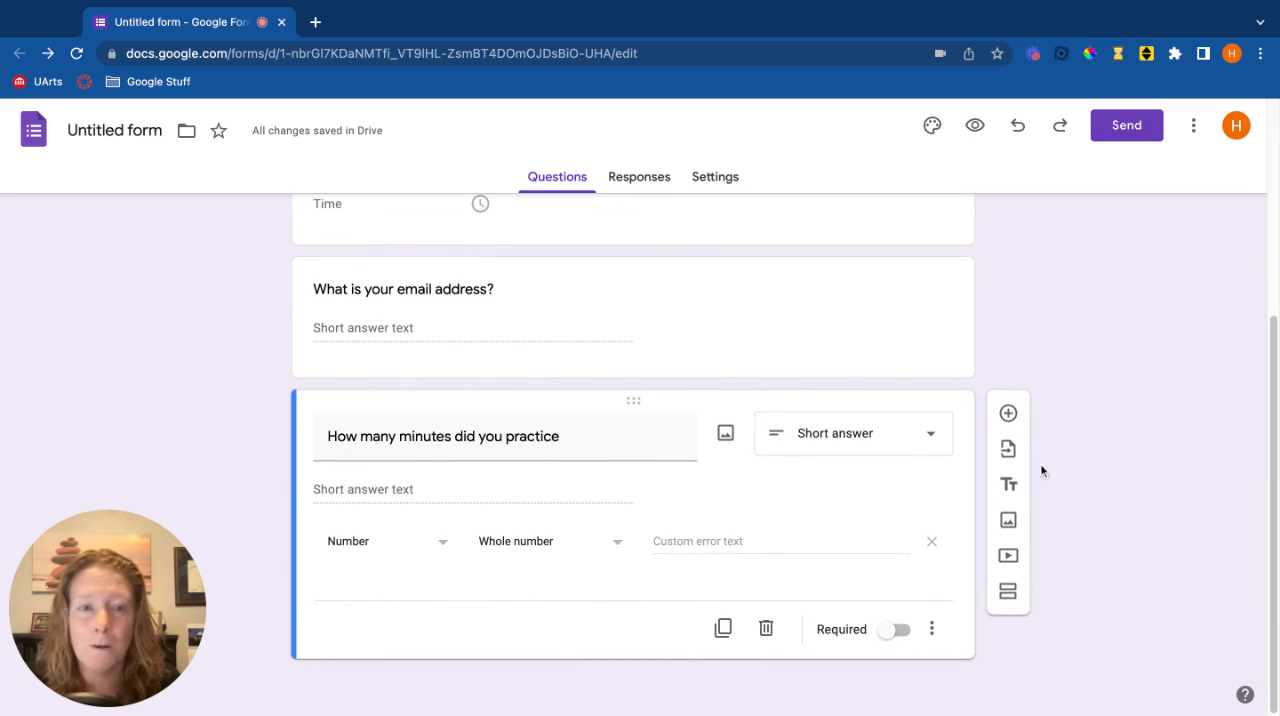
left_click(1010, 415)
scroll(590, 593, "down", 2)
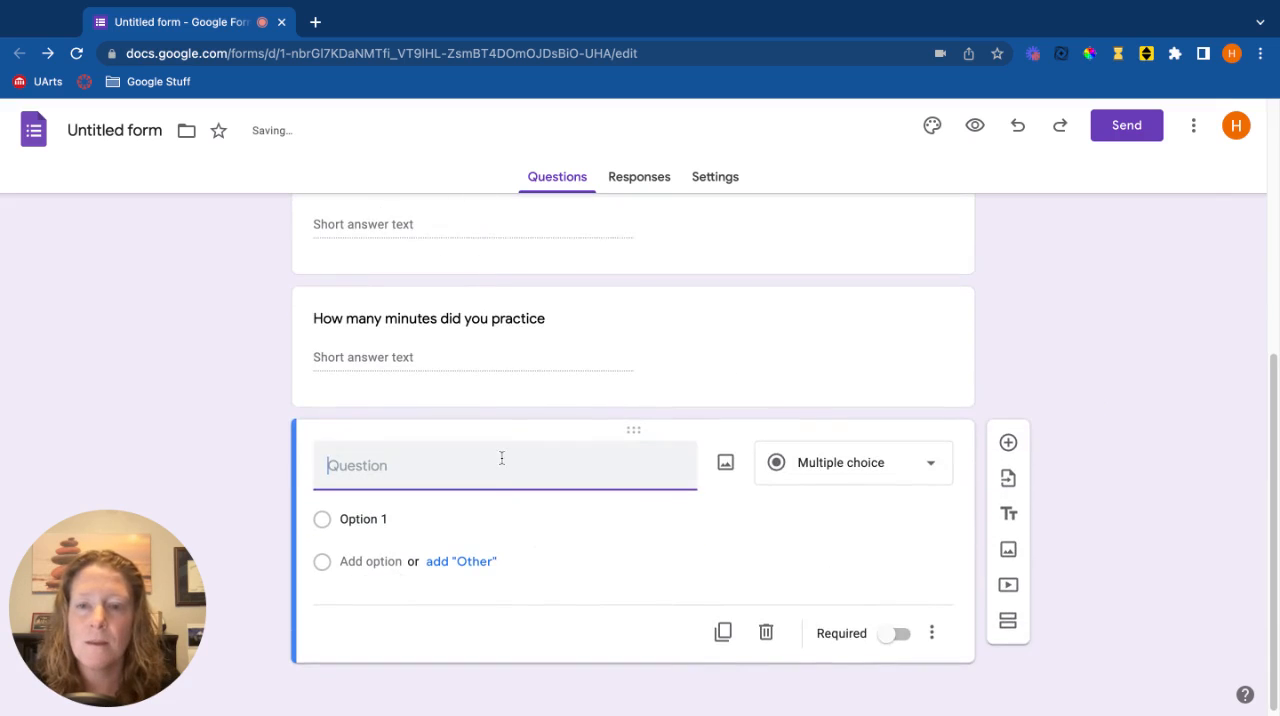
left_click(807, 478)
left_click(834, 237)
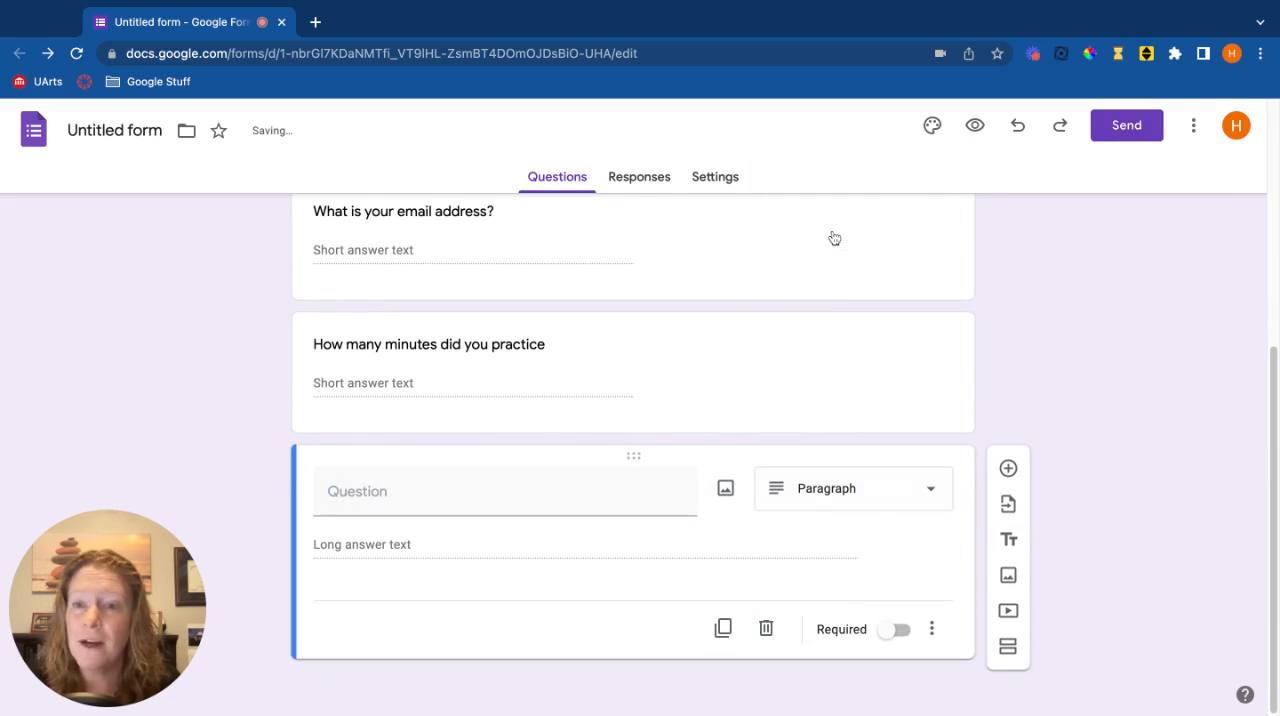
left_click(459, 495)
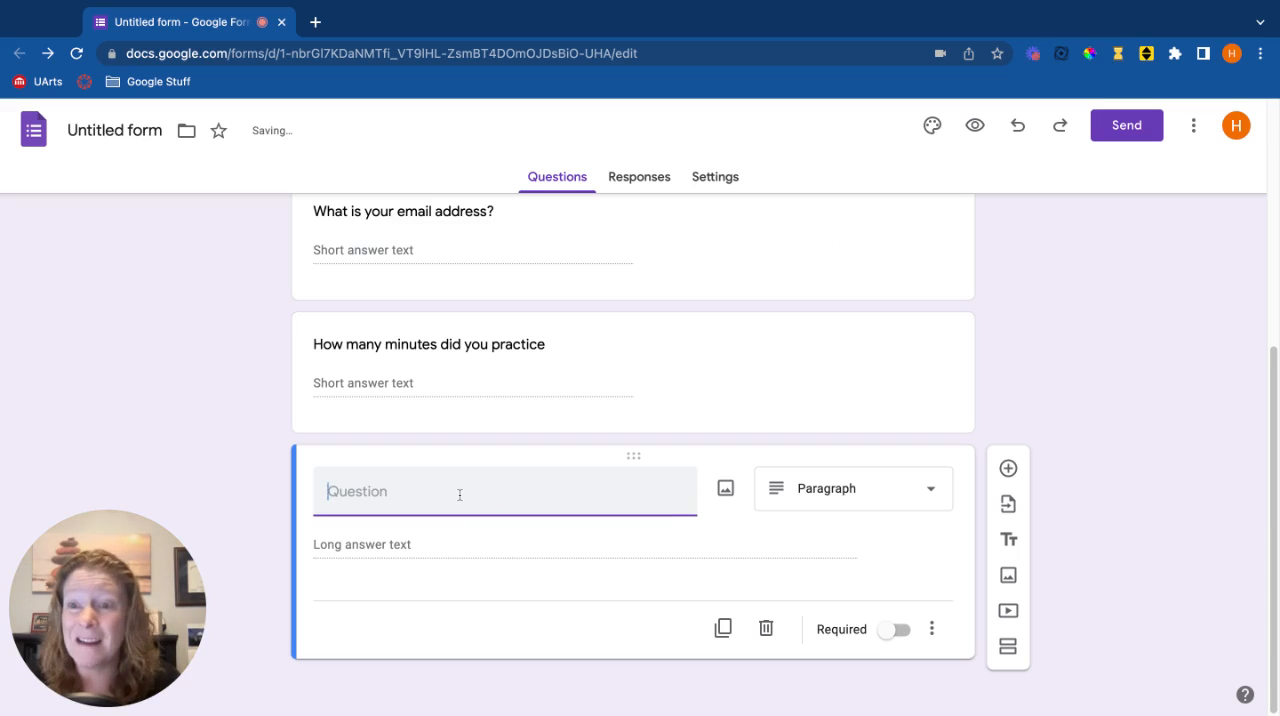
type("Essay ")
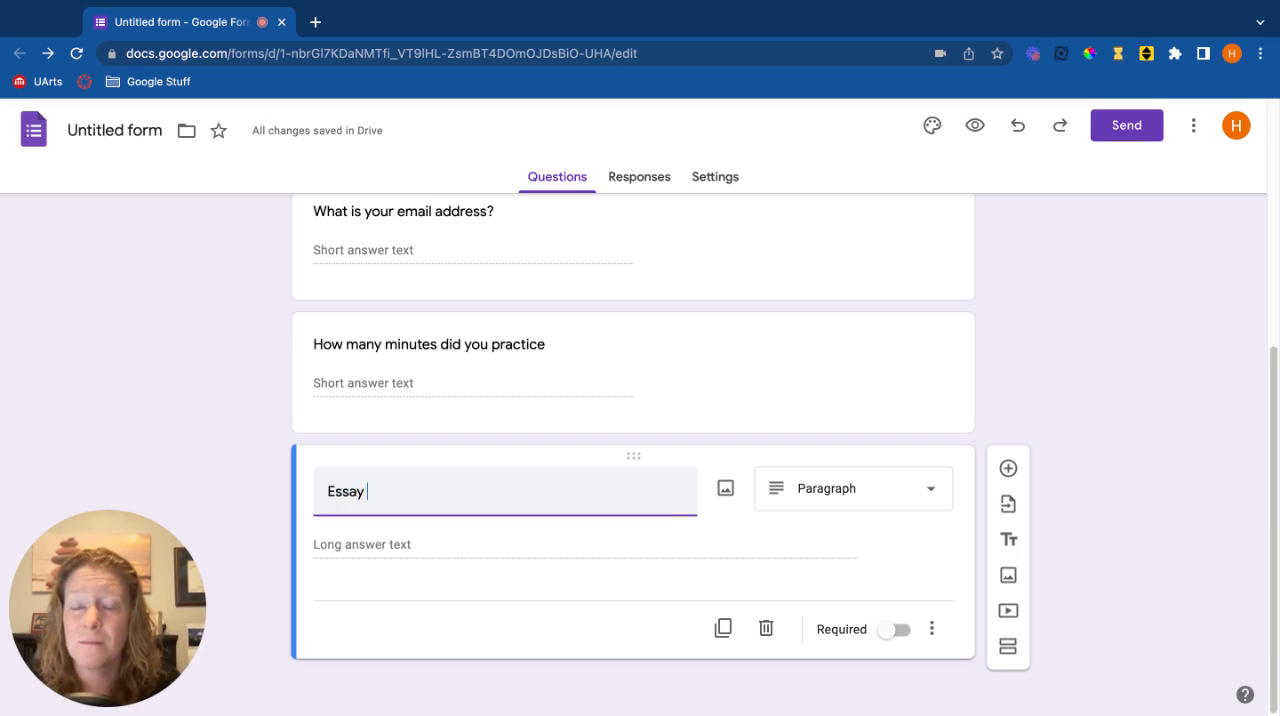
type("questions")
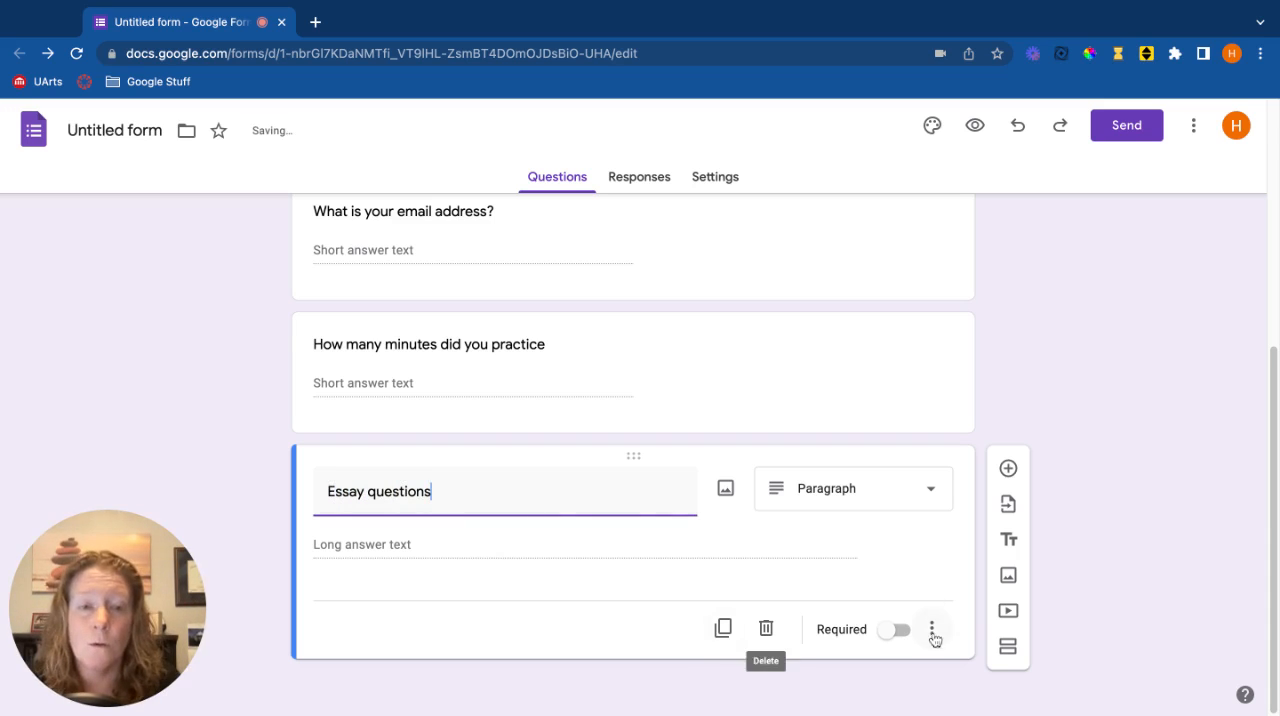
Turn on response validation for the essay question and set it to Length, Minimum character count, 50
left_click(931, 630)
left_click(966, 674)
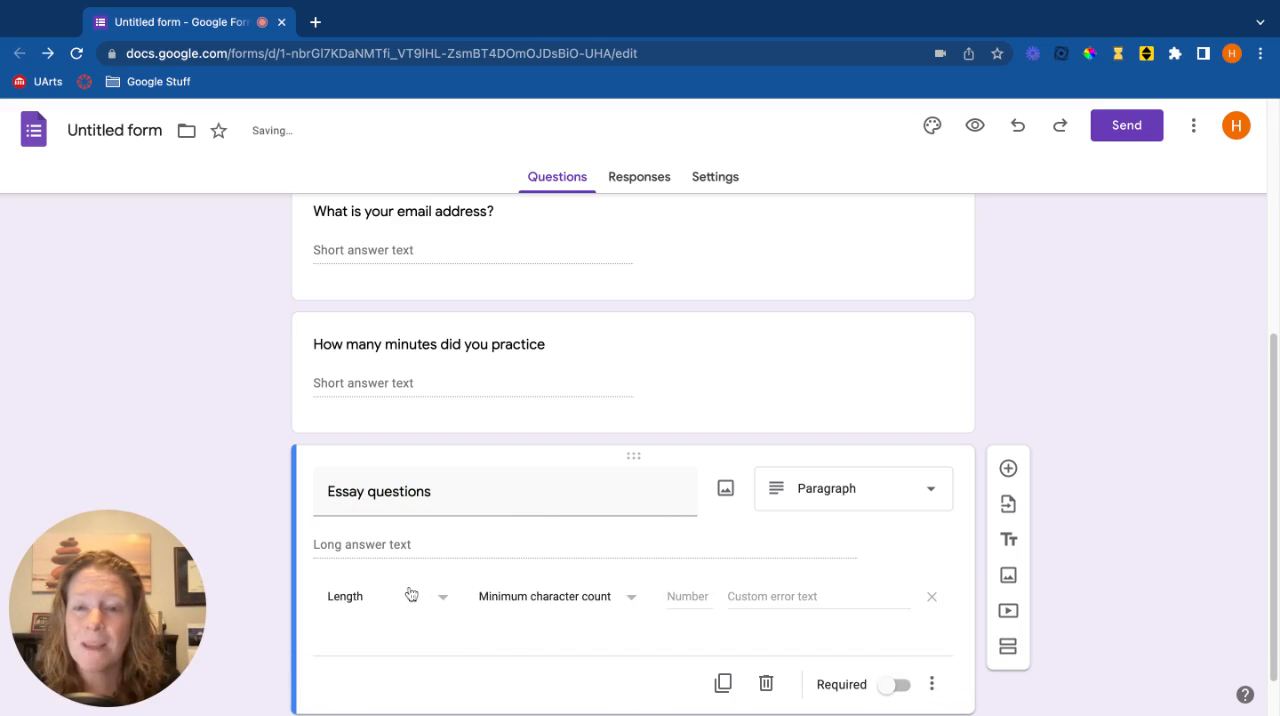
left_click(608, 603)
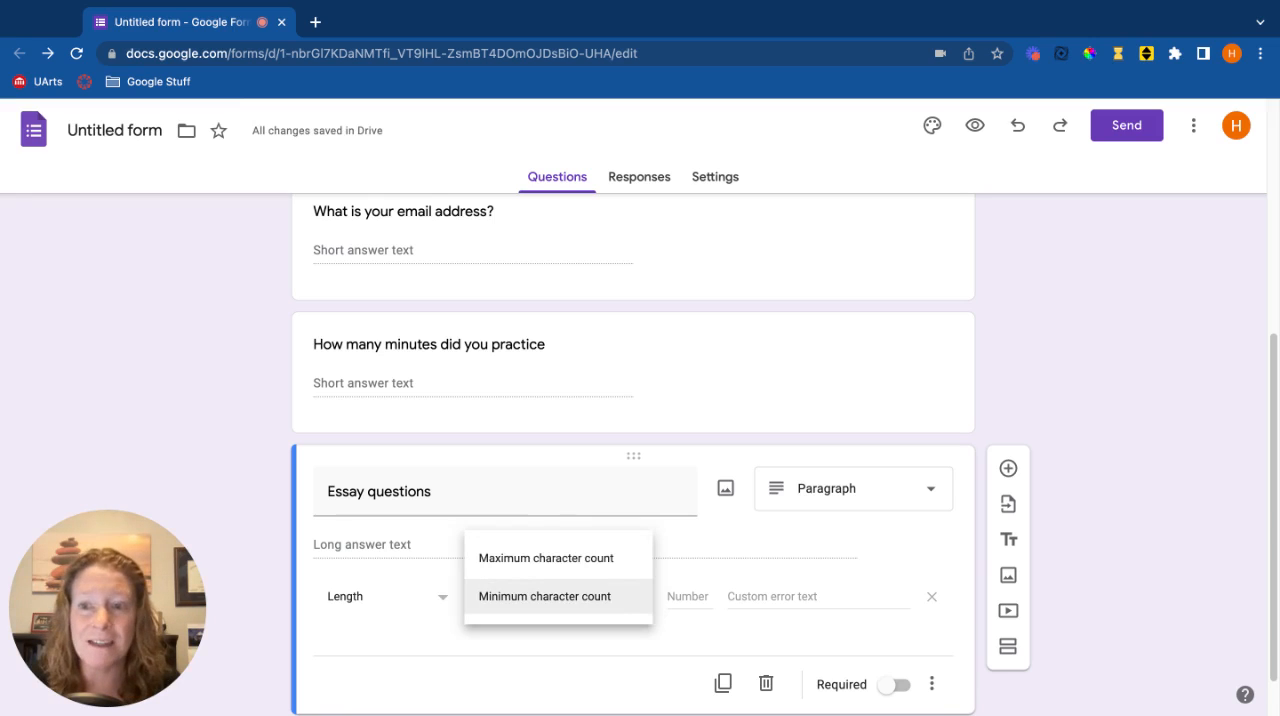
left_click(545, 596)
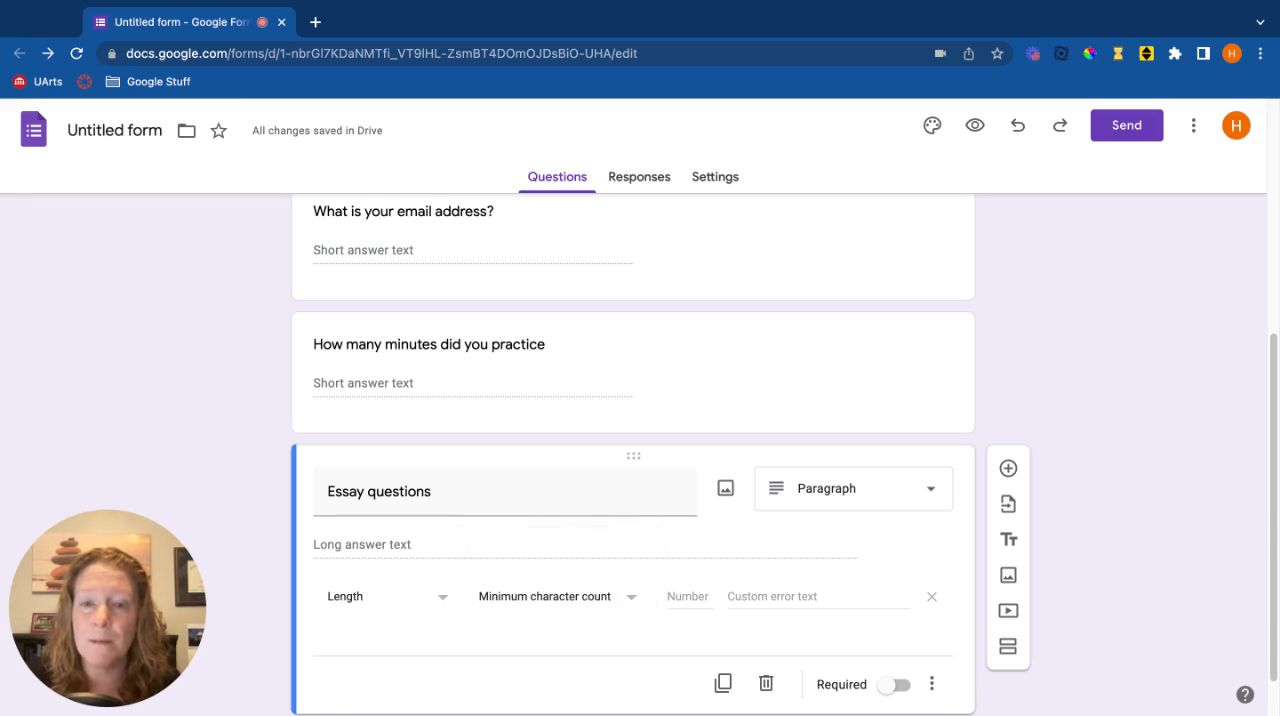
left_click(690, 595)
type("50")
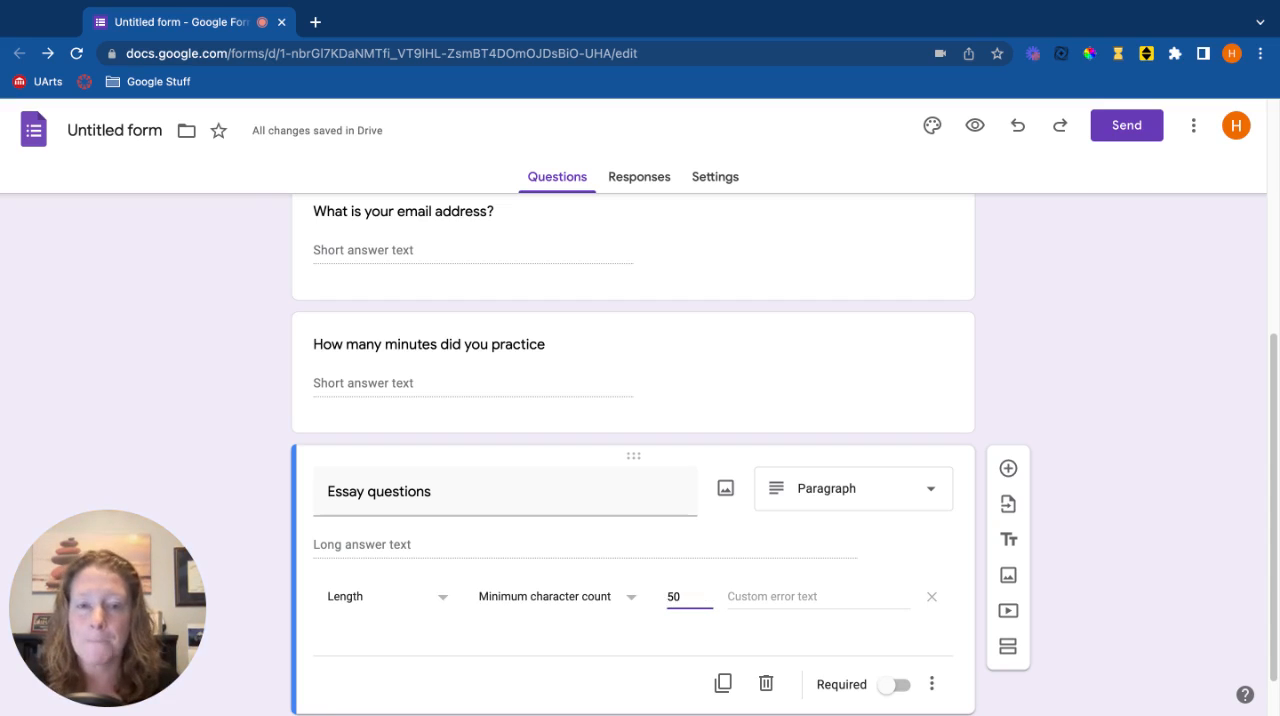
Set the essay question validation's custom error text to "Must be an essay"
left_click(799, 598)
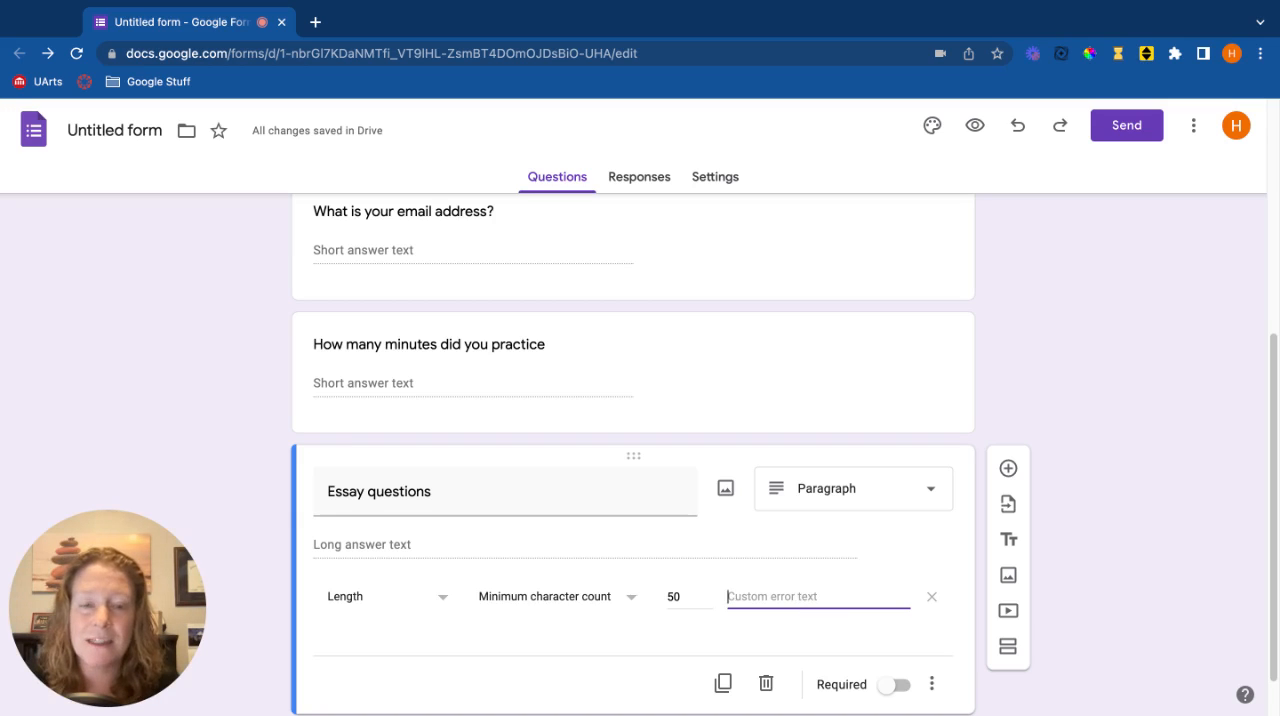
type("Must be")
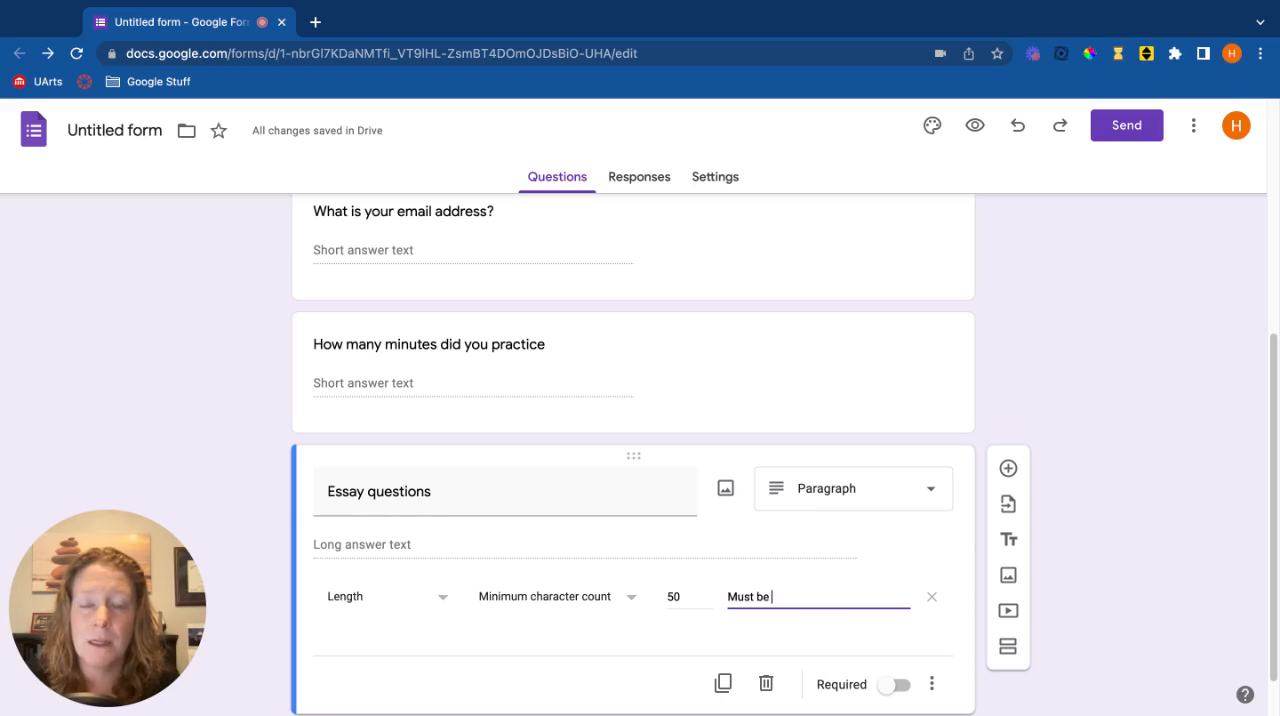
type(" an essay")
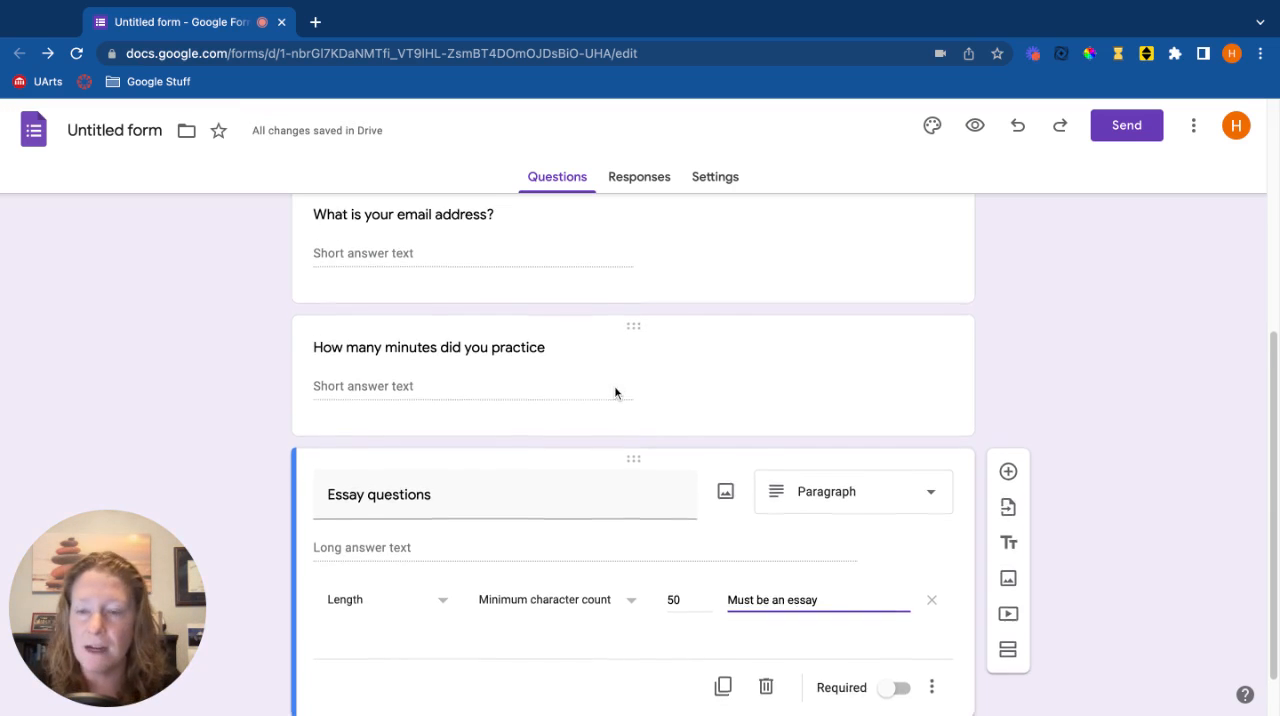
Show the description field on the essay question
scroll(614, 385, "down", 1)
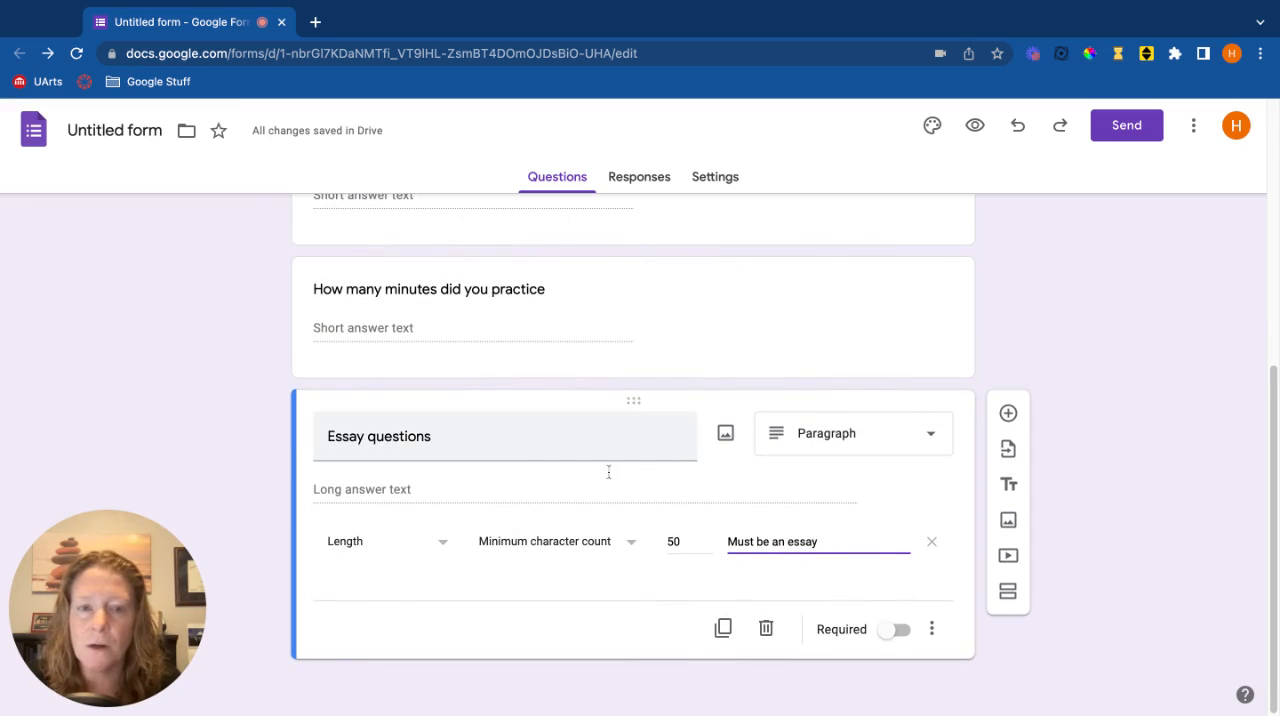
left_click(931, 629)
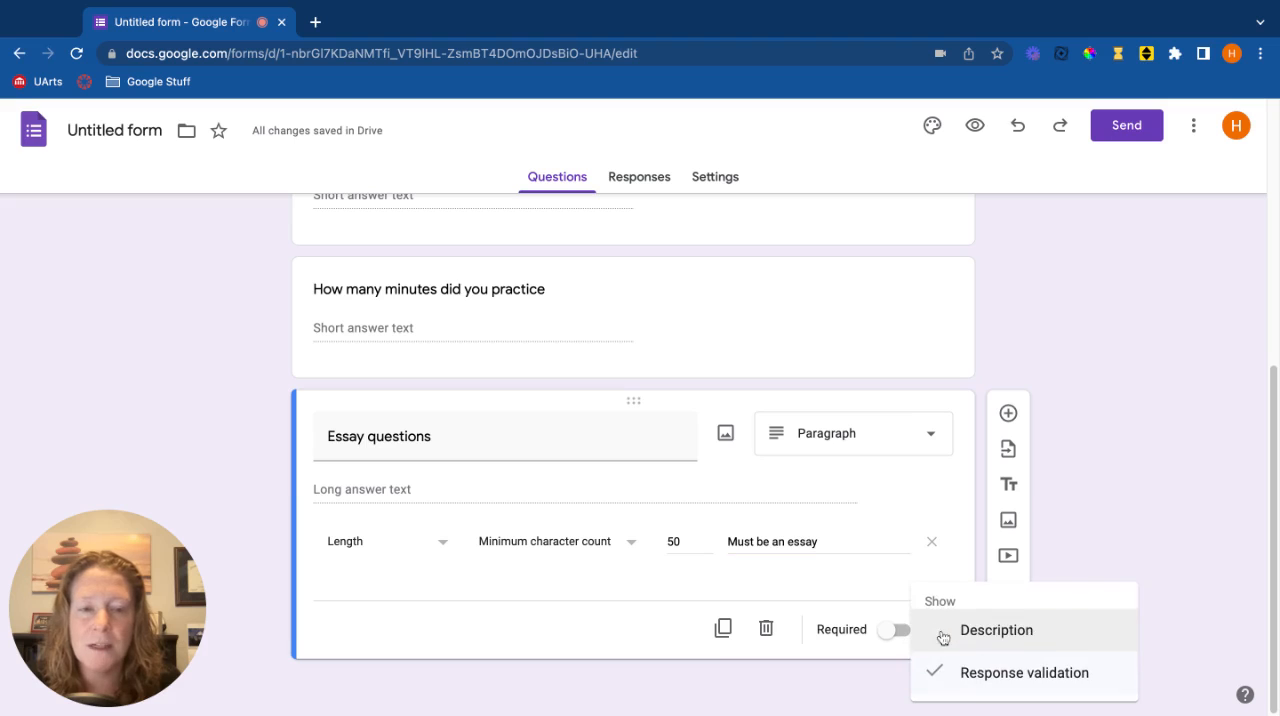
left_click(996, 630)
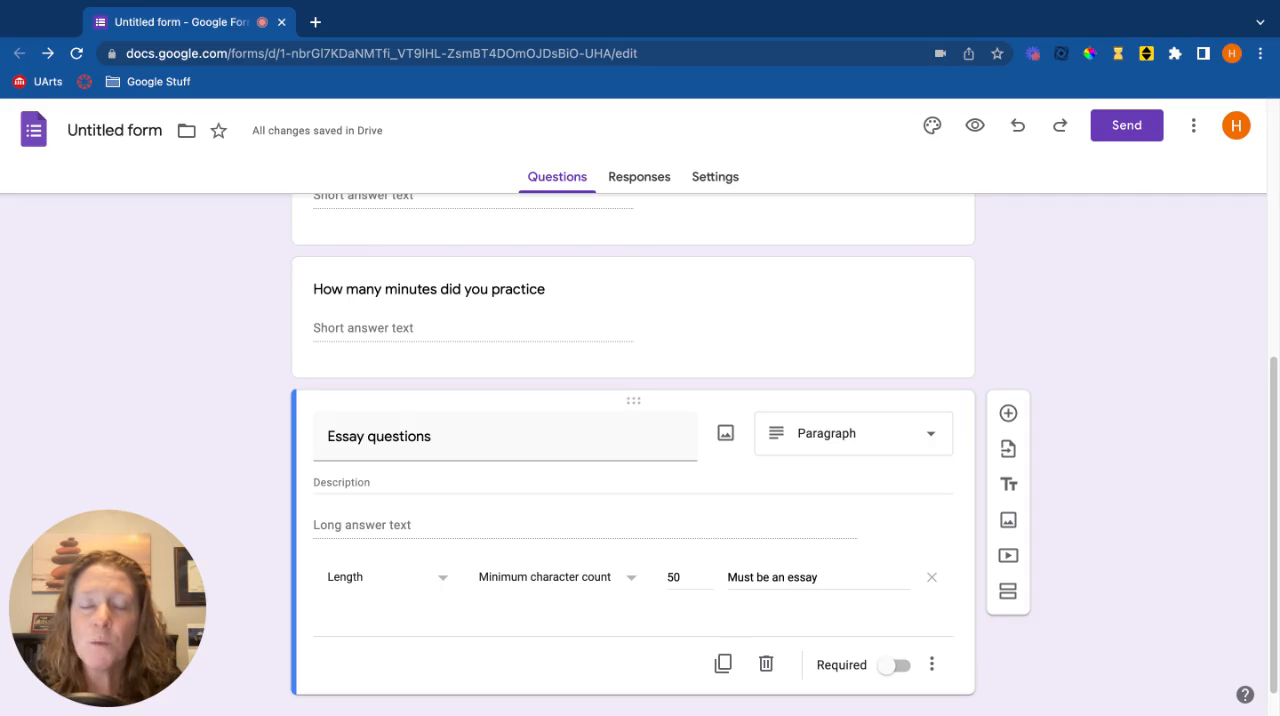
In the form's response settings, turn off the restriction to users in The University of the Arts and its trusted organizations
left_click(712, 179)
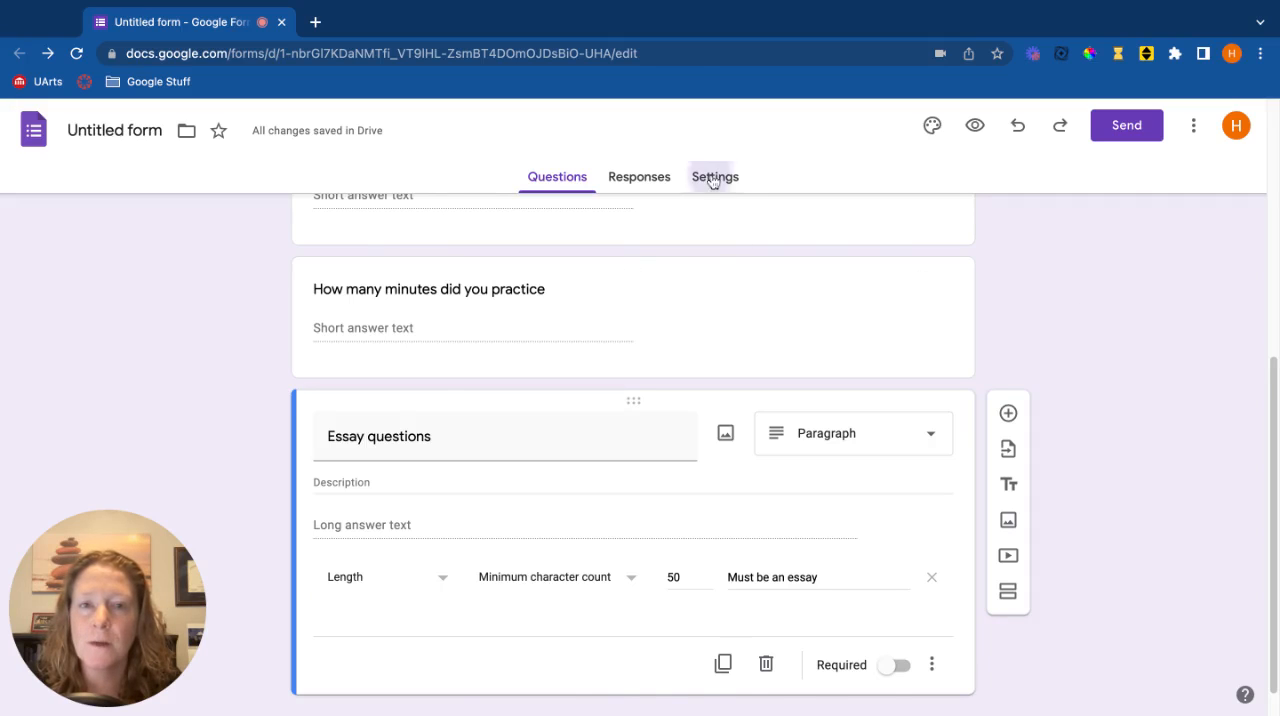
scroll(969, 321, "down", 1)
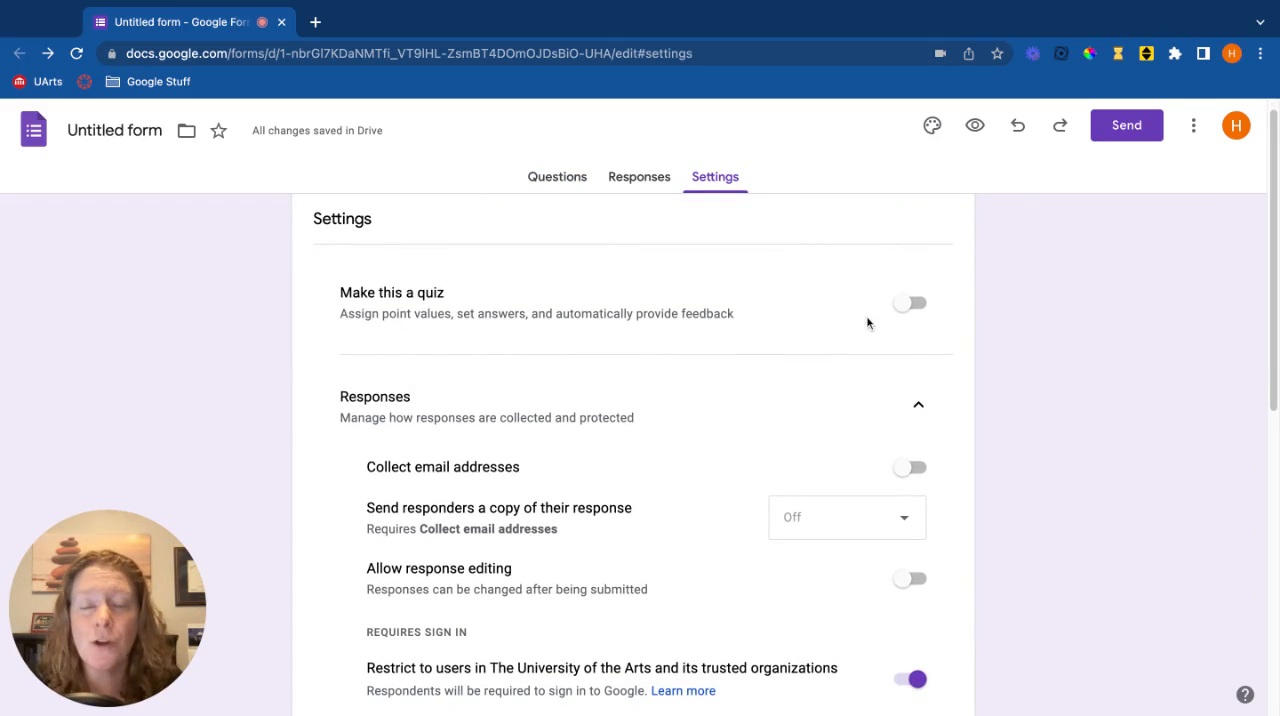
scroll(1018, 378, "down", 3)
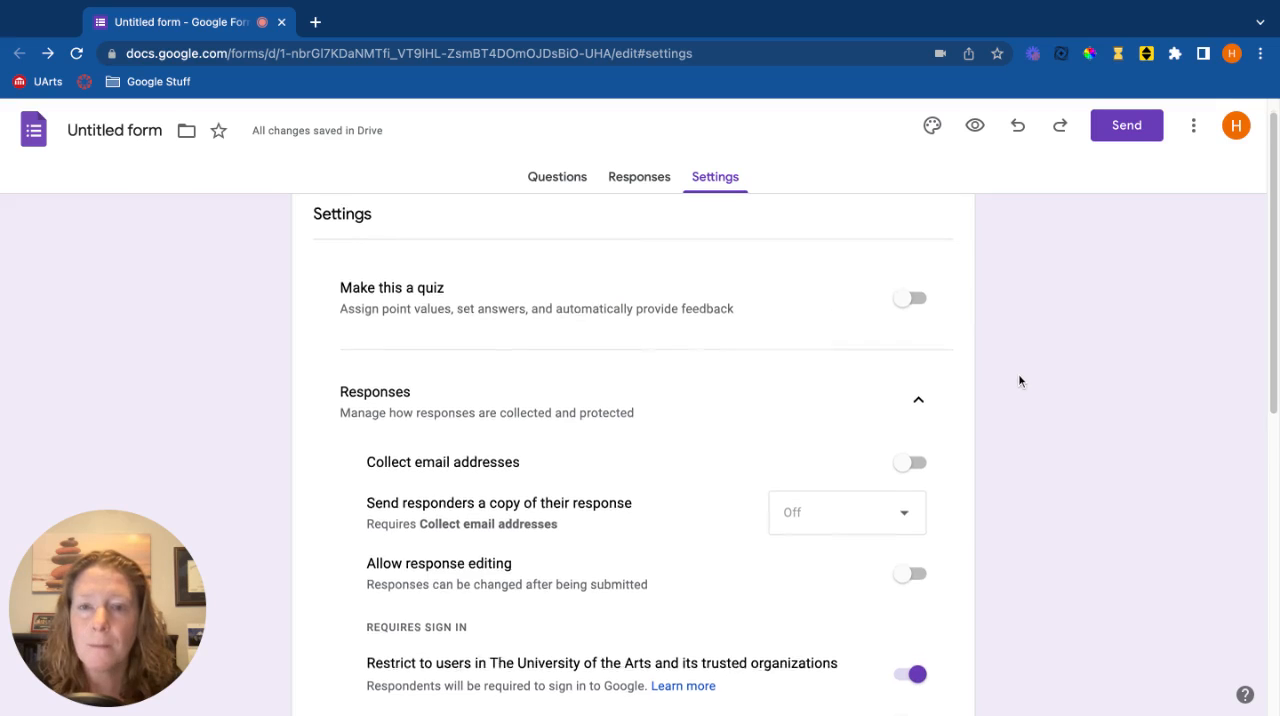
scroll(1018, 380, "down", 1)
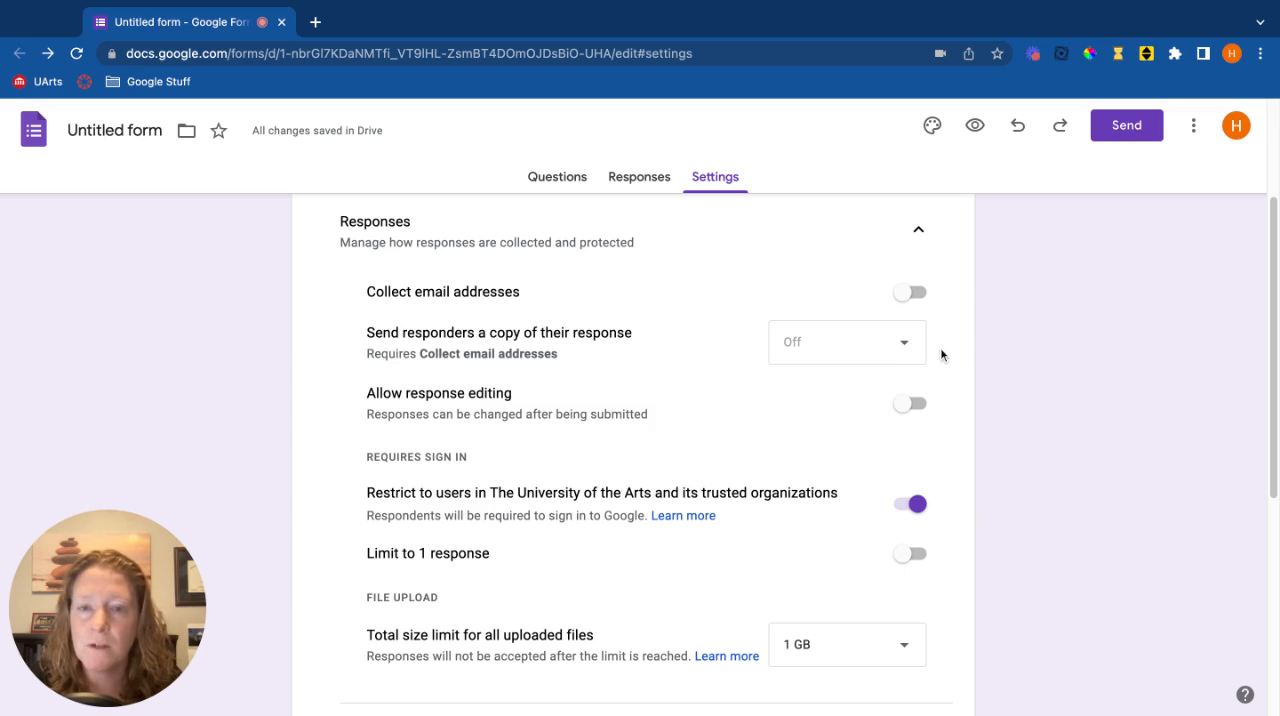
scroll(940, 347, "down", 2)
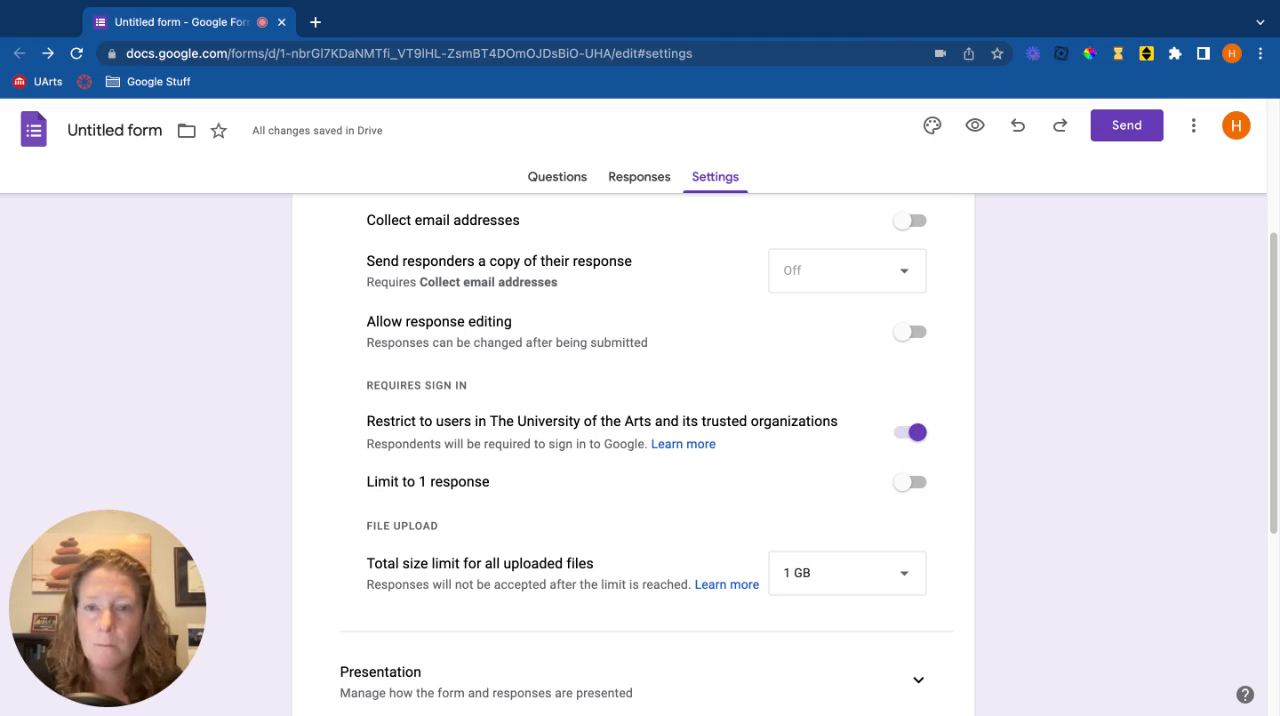
left_click(907, 434)
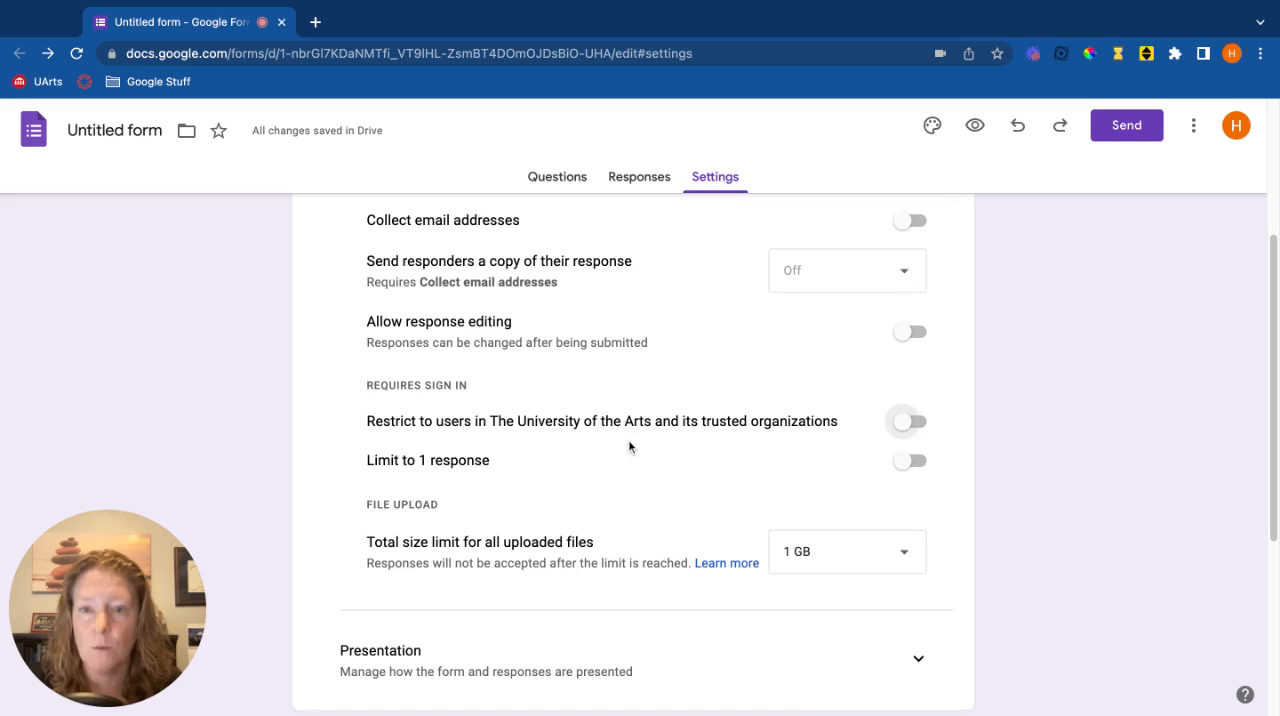
Check the total size limit options for all uploaded files and keep 1 GB
scroll(628, 446, "down", 2)
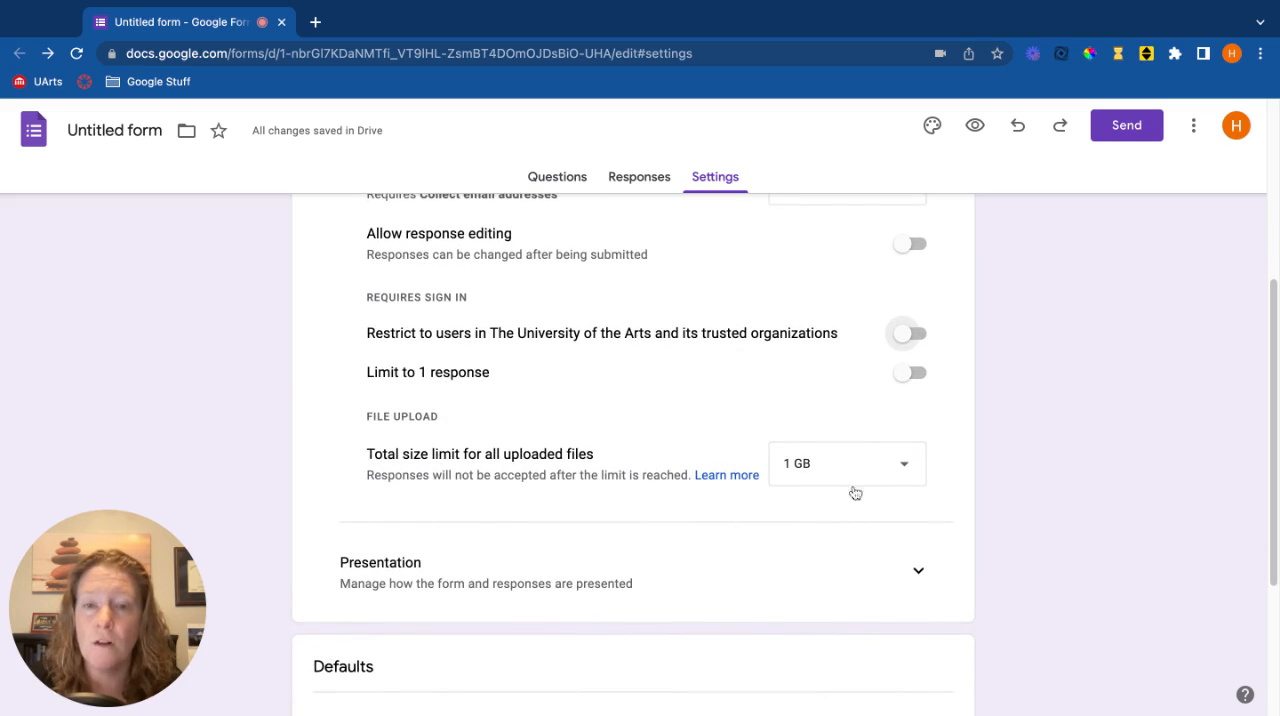
left_click(911, 471)
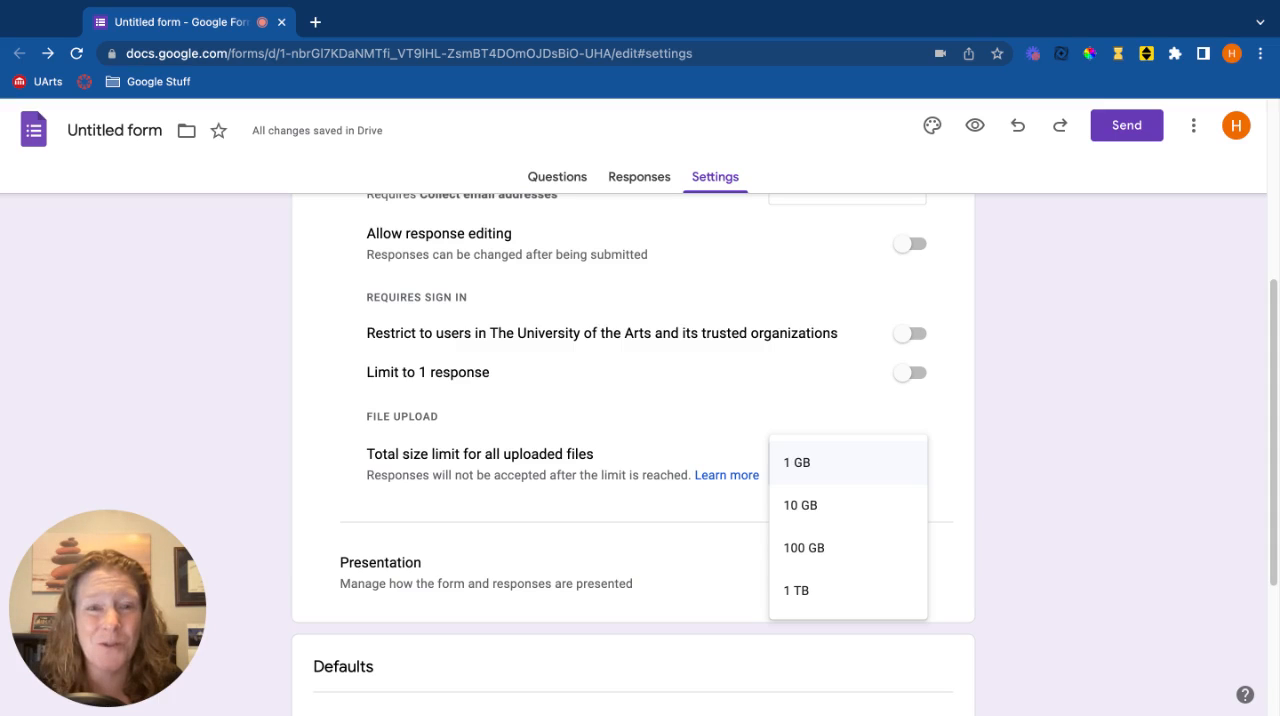
left_click(869, 477)
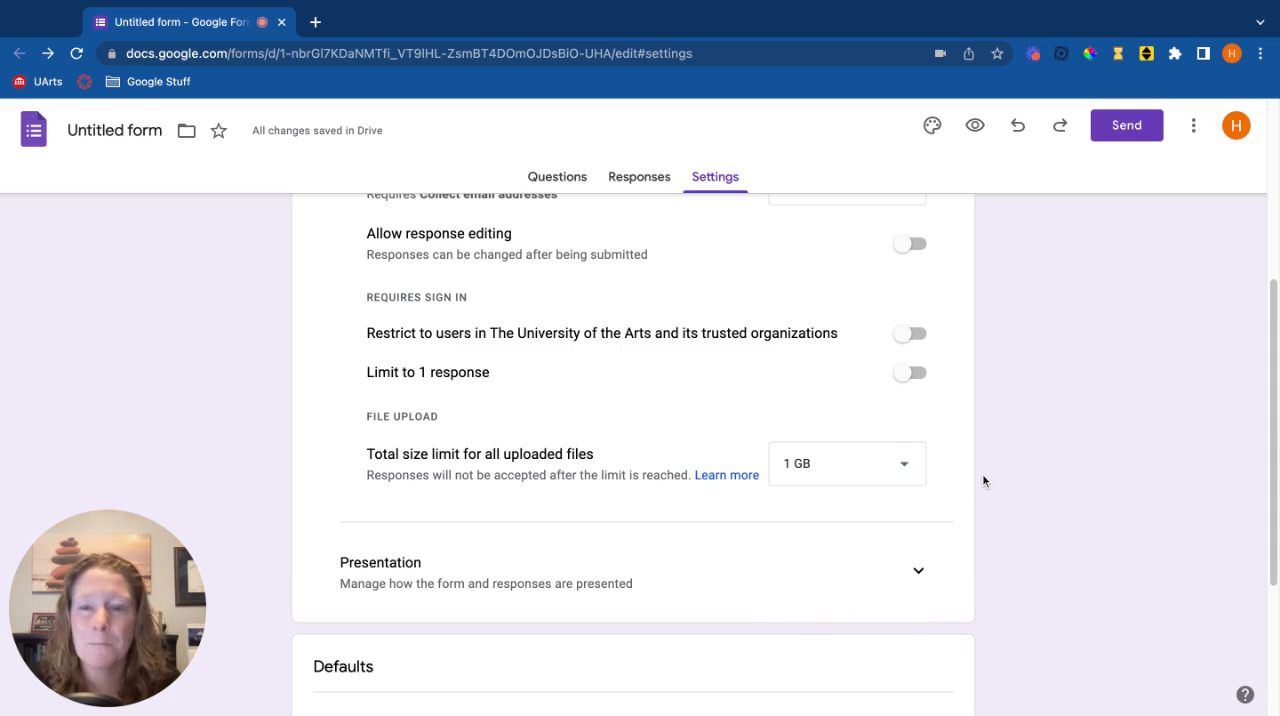
Expand the Presentation settings and review the form presentation, after-submission and restriction options, down to the form and question defaults
scroll(983, 479, "down", 3)
left_click(919, 329)
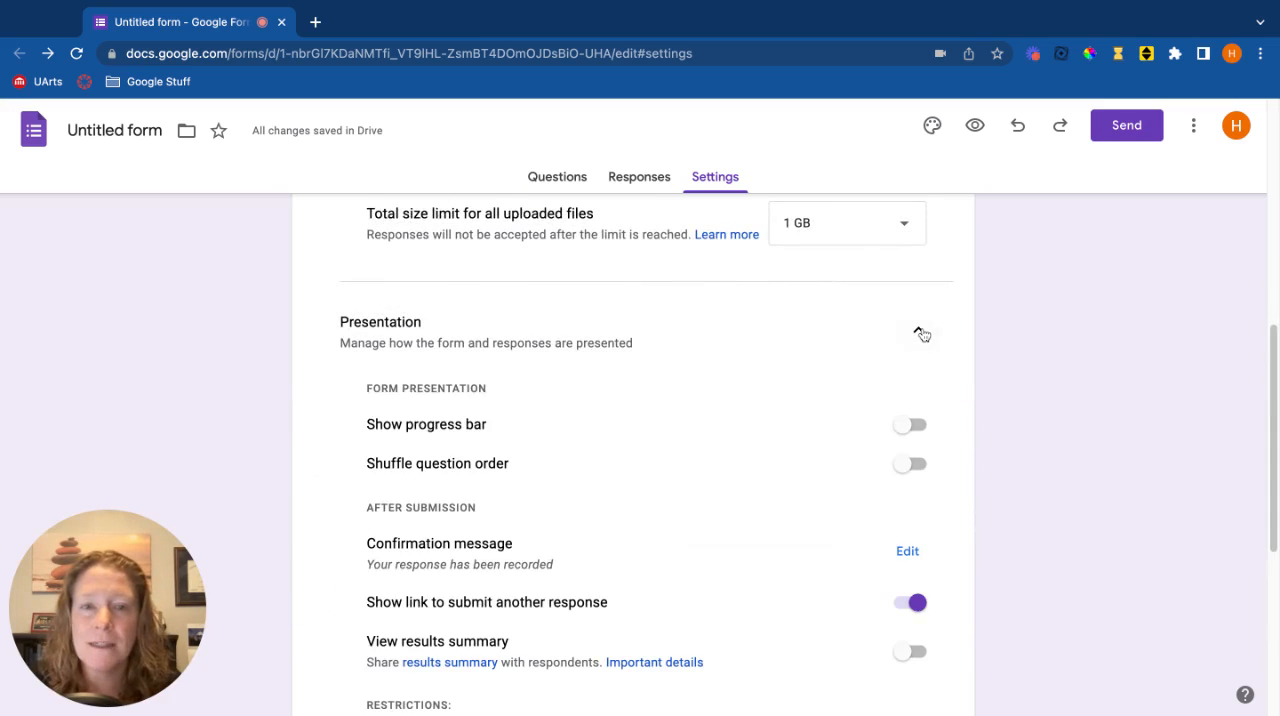
scroll(740, 407, "down", 1)
scroll(740, 407, "down", 1)
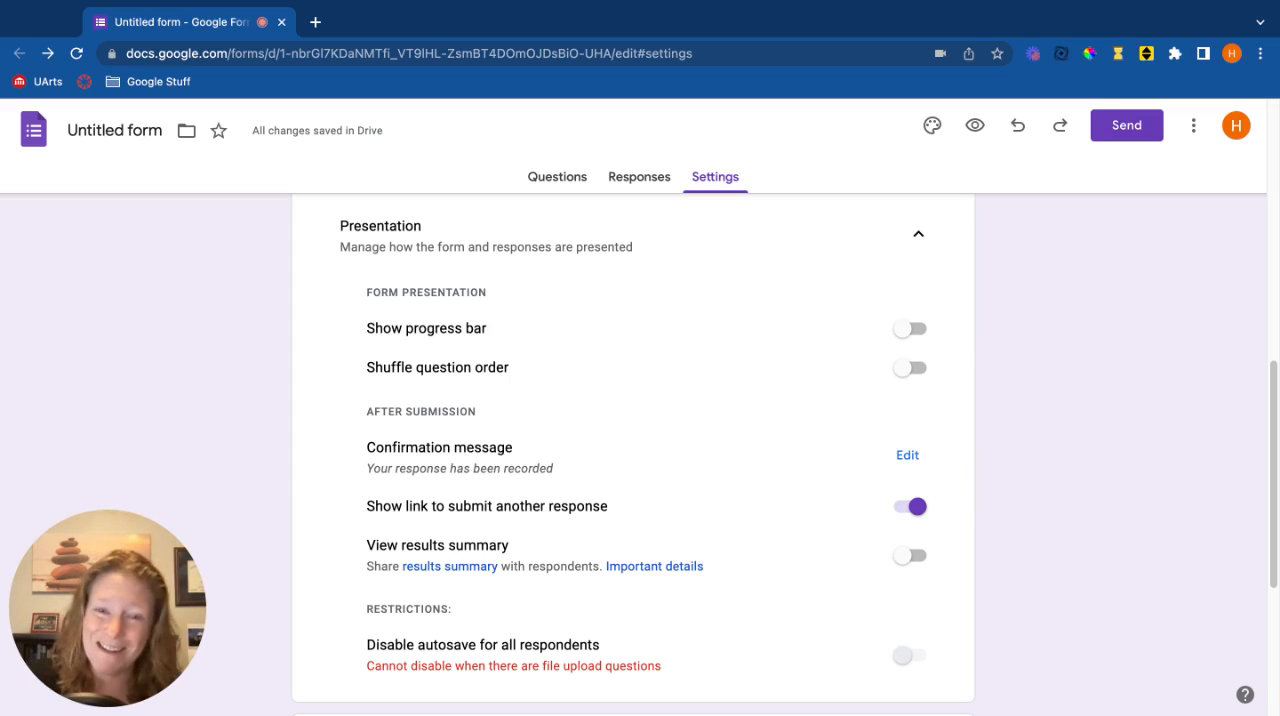
scroll(681, 516, "down", 1)
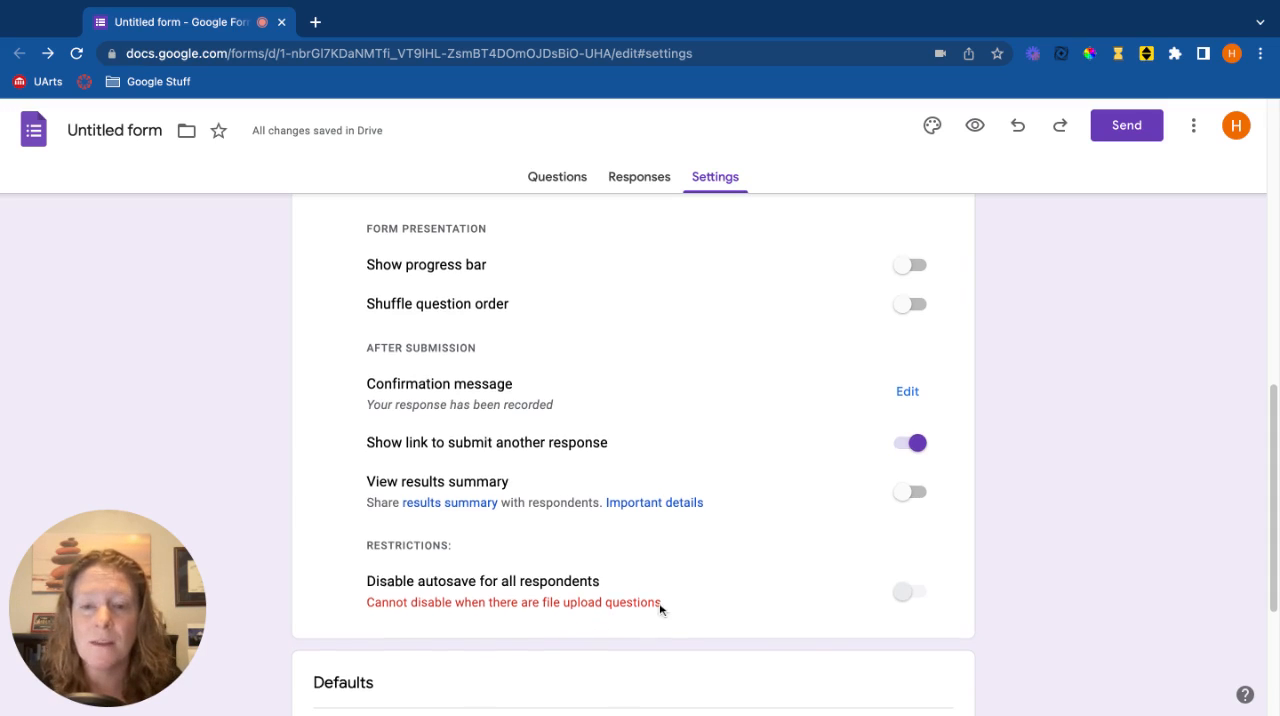
scroll(660, 608, "down", 5)
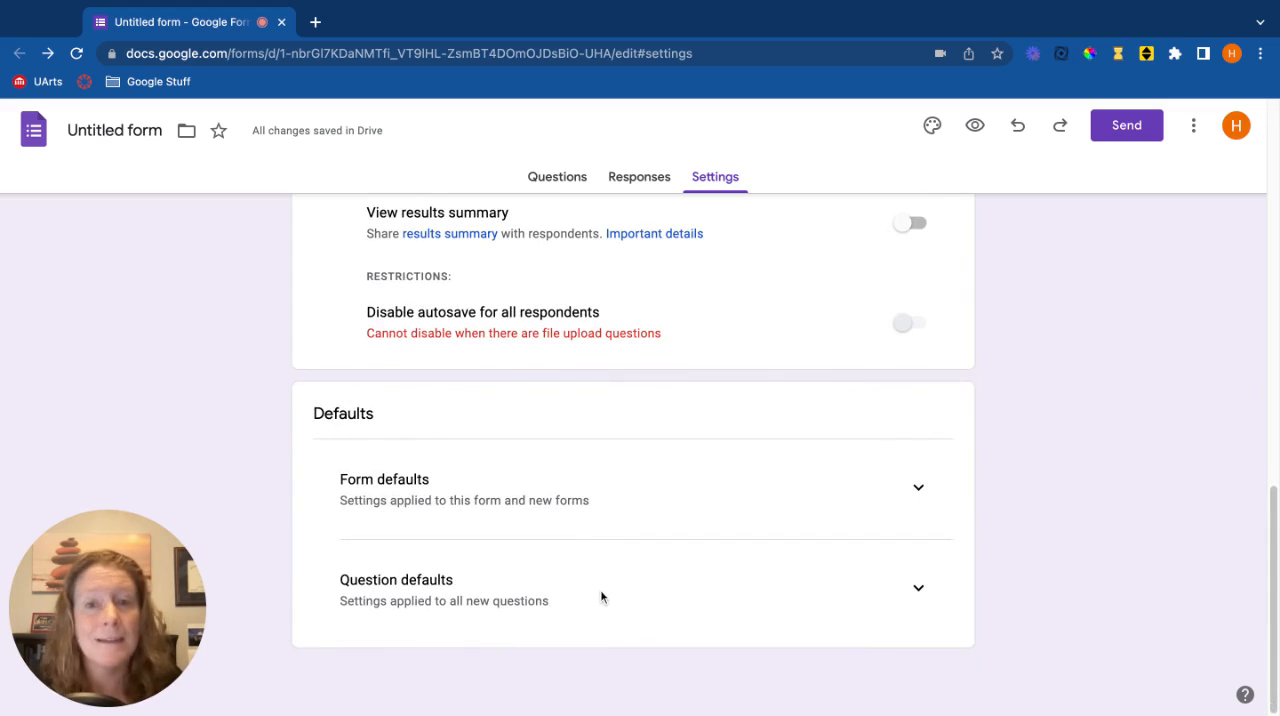